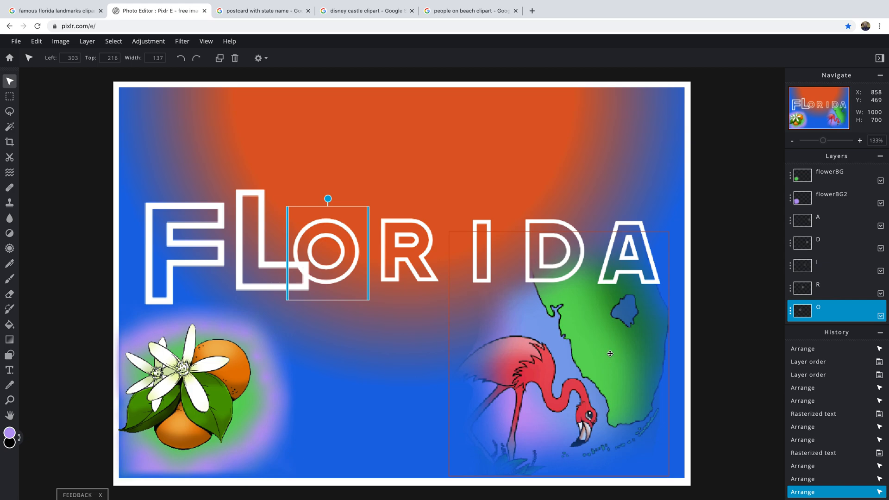
Rasterize the O text layer, enlarge the letter proportionally to about 179 px wide, and shift it slightly upward.
{"action": "scroll", "coordinate": [838, 272], "scroll_direction": "up", "scroll_amount": 1}
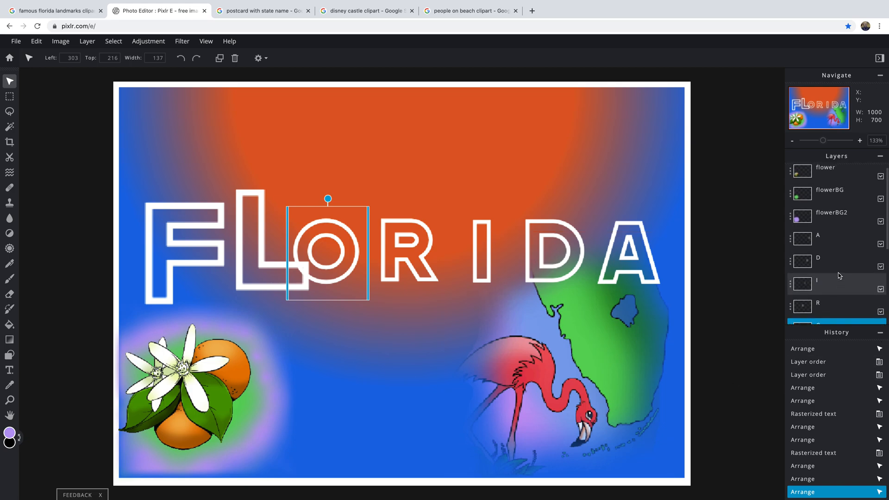
{"action": "scroll", "coordinate": [838, 273], "scroll_direction": "down", "scroll_amount": 6}
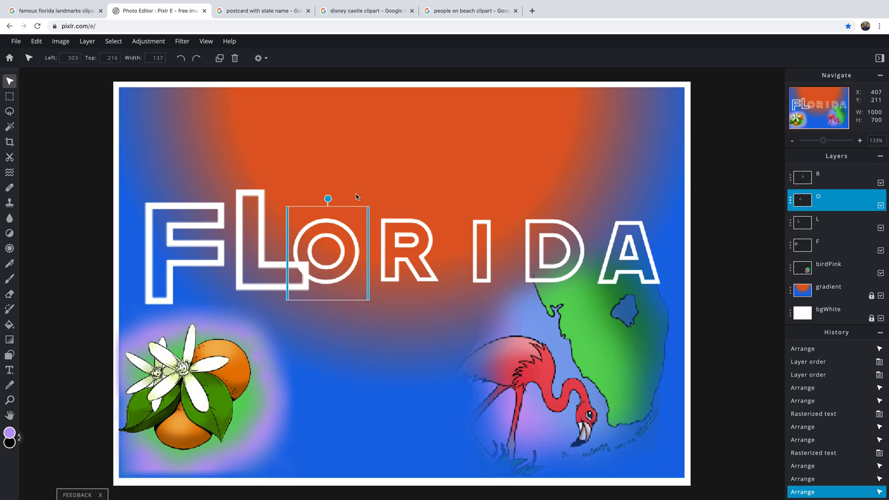
{"action": "left_click", "coordinate": [88, 42]}
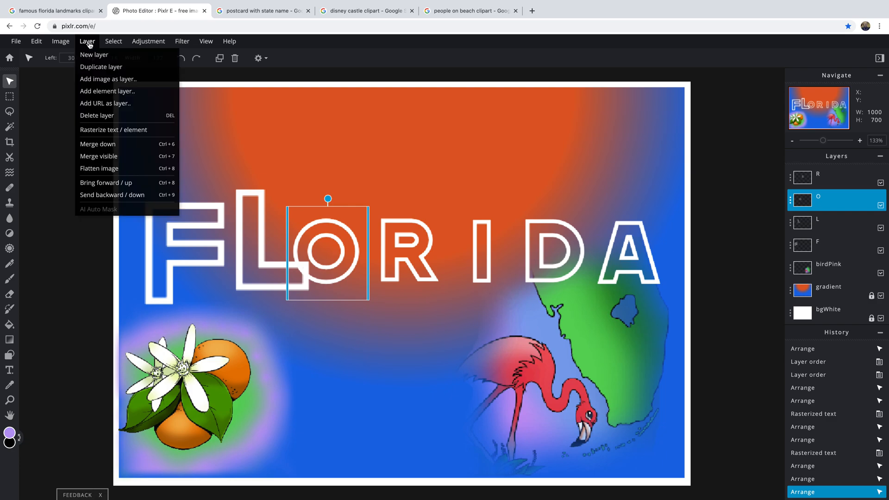
{"action": "left_click", "coordinate": [112, 131]}
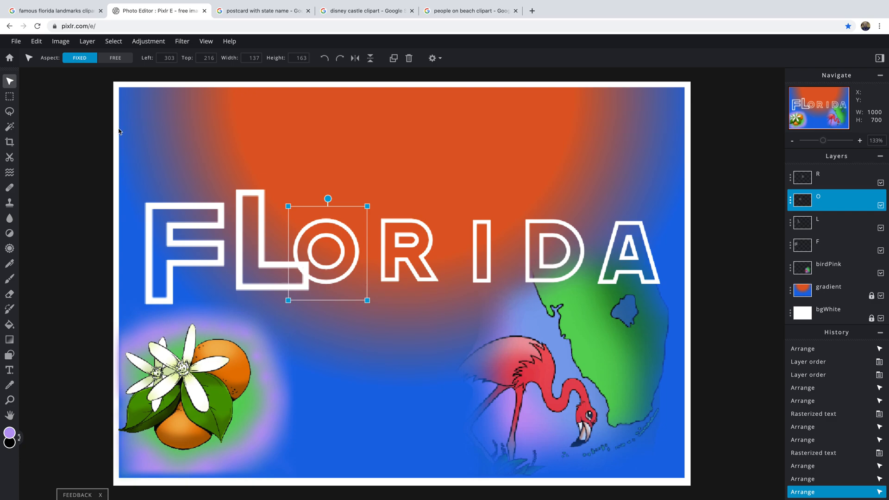
{"action": "left_click_drag", "start_coordinate": [367, 206], "coordinate": [394, 182]}
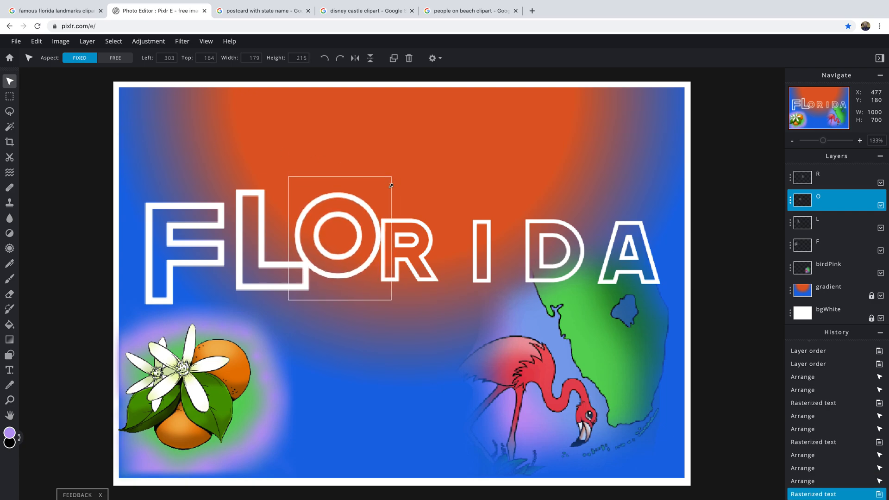
{"action": "left_click_drag", "start_coordinate": [325, 213], "coordinate": [325, 207]}
Rasterize the R text layer and enlarge the letter proportionally to about 281 × 260 px.
{"action": "left_click", "coordinate": [419, 239]}
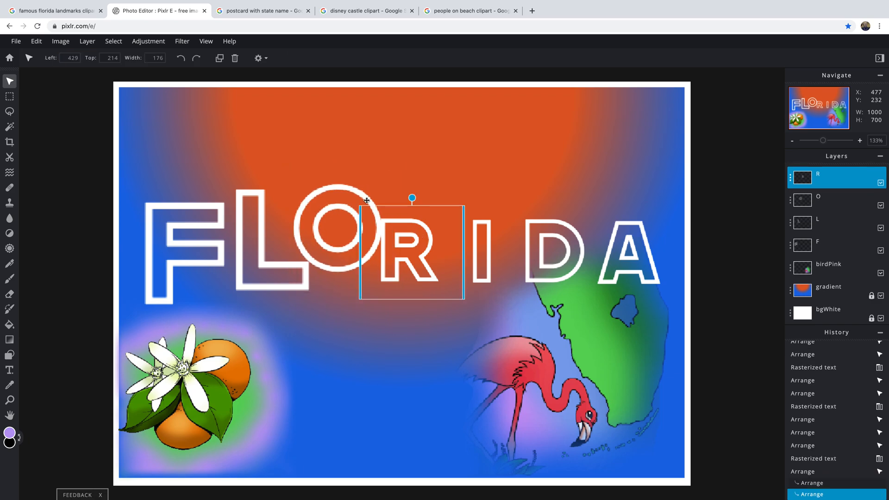
{"action": "left_click", "coordinate": [87, 41]}
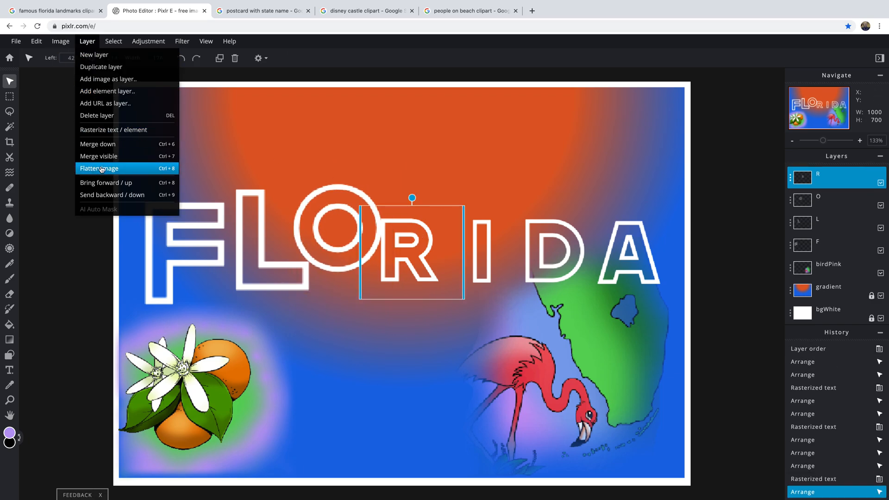
{"action": "left_click", "coordinate": [108, 131]}
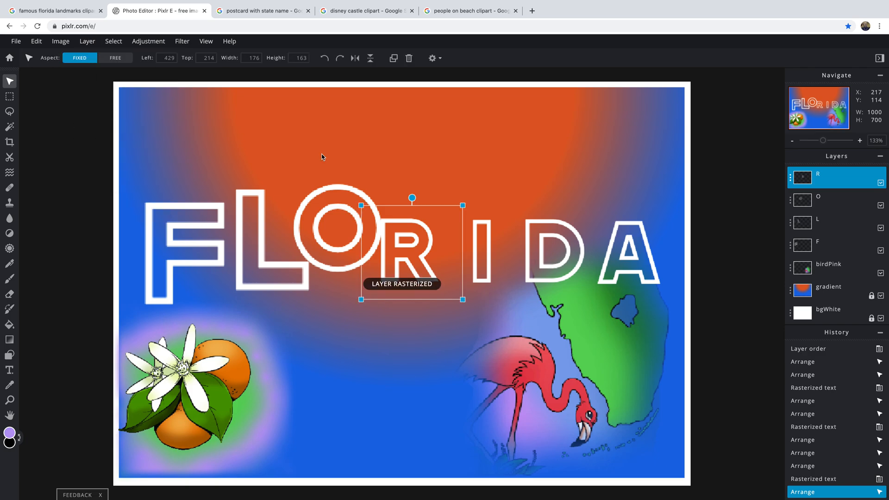
{"action": "left_click_drag", "start_coordinate": [462, 205], "coordinate": [523, 149]}
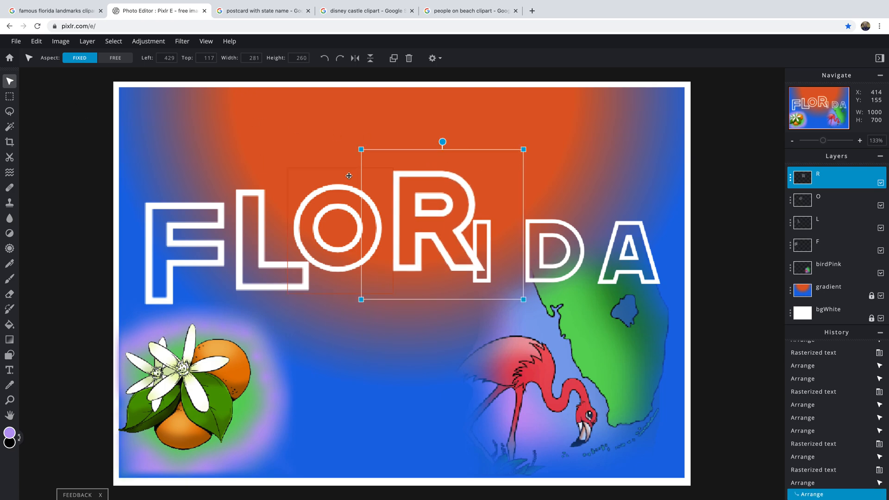
Rasterize the I text layer and scale the letter up proportionally to about 163 × 266 px.
{"action": "left_click", "coordinate": [487, 243]}
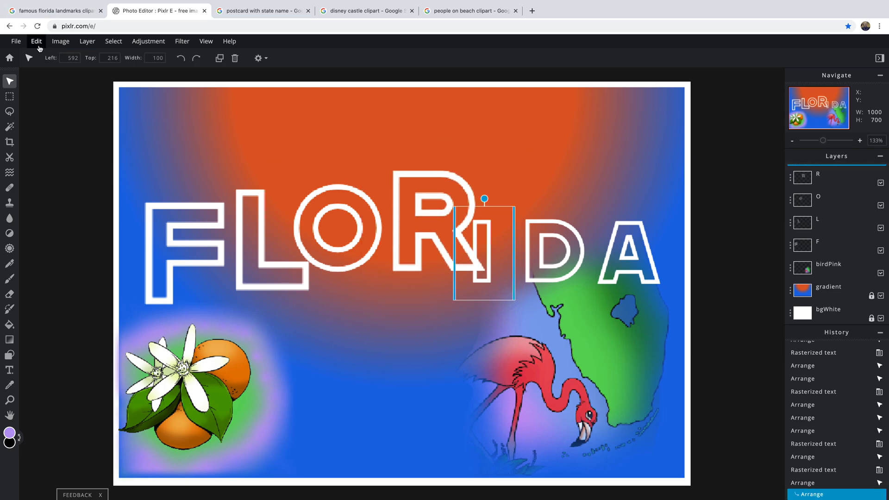
{"action": "left_click", "coordinate": [86, 42]}
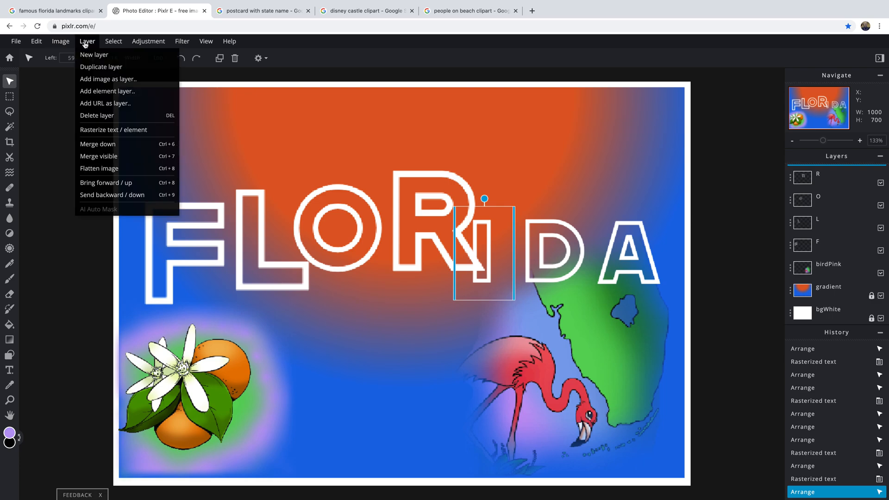
{"action": "left_click", "coordinate": [113, 131]}
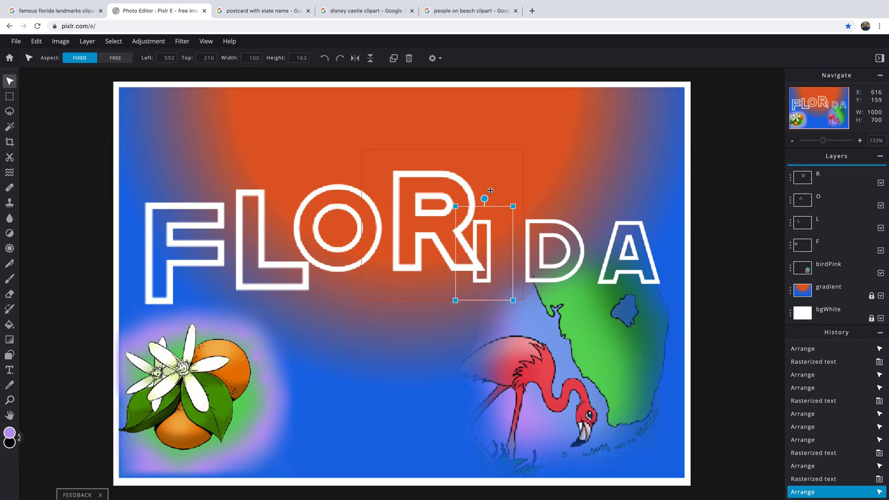
{"action": "left_click_drag", "start_coordinate": [513, 205], "coordinate": [549, 187]}
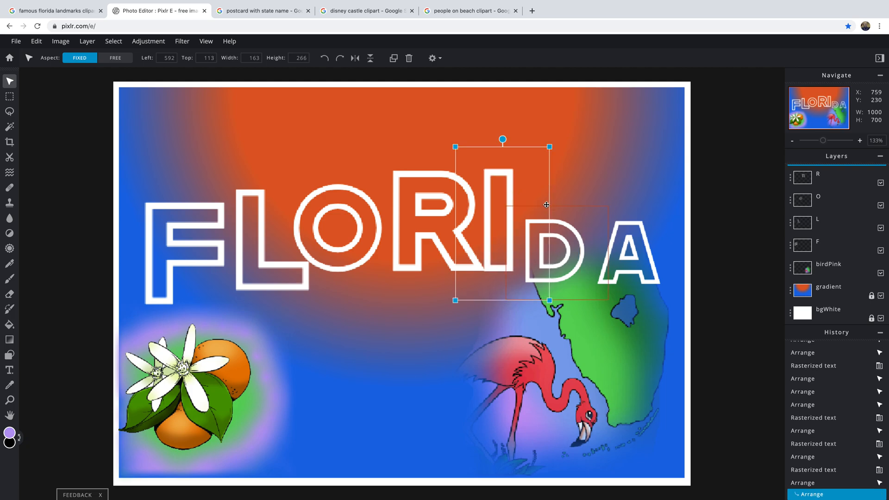
Rasterize the D layer, enlarge it to about 251 × 230 px, and move it up beside the I, to about left 662, top 118.
{"action": "left_click", "coordinate": [564, 231]}
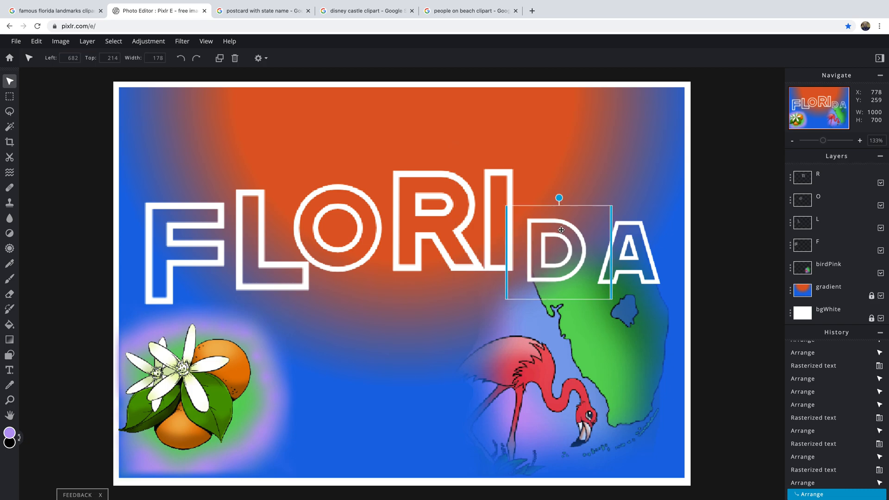
{"action": "left_click", "coordinate": [86, 43]}
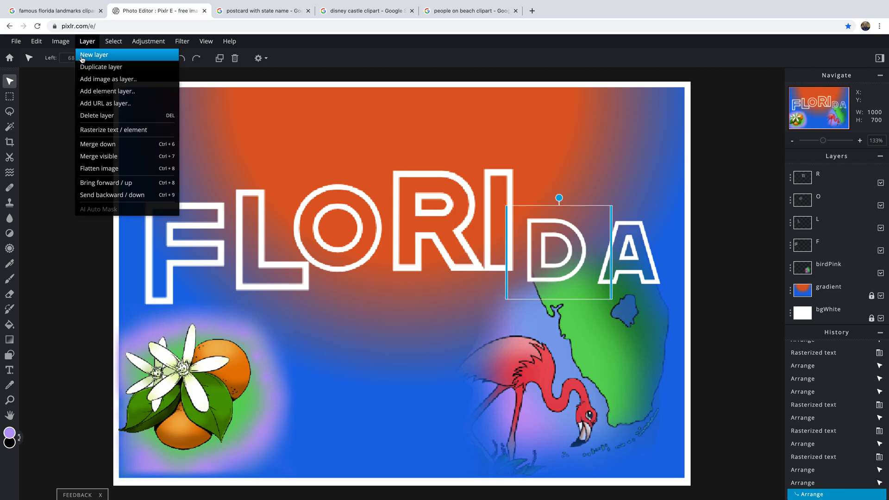
{"action": "left_click", "coordinate": [109, 134]}
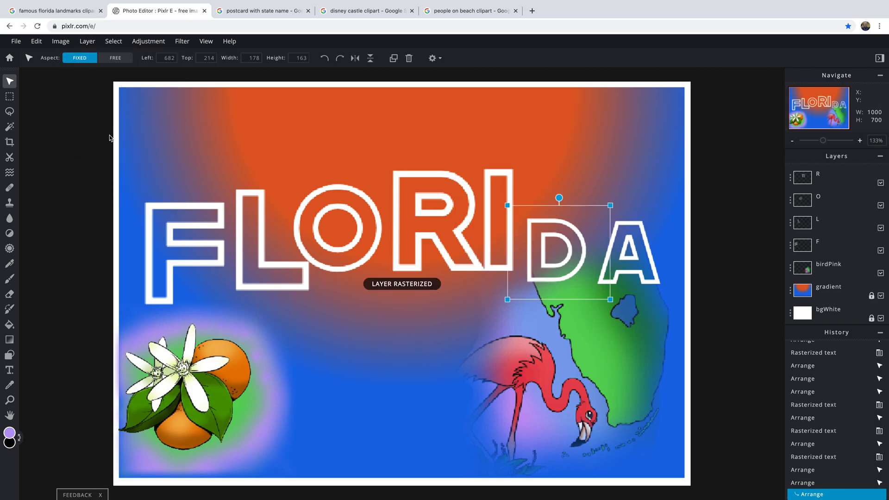
{"action": "left_click_drag", "start_coordinate": [610, 205], "coordinate": [651, 140]}
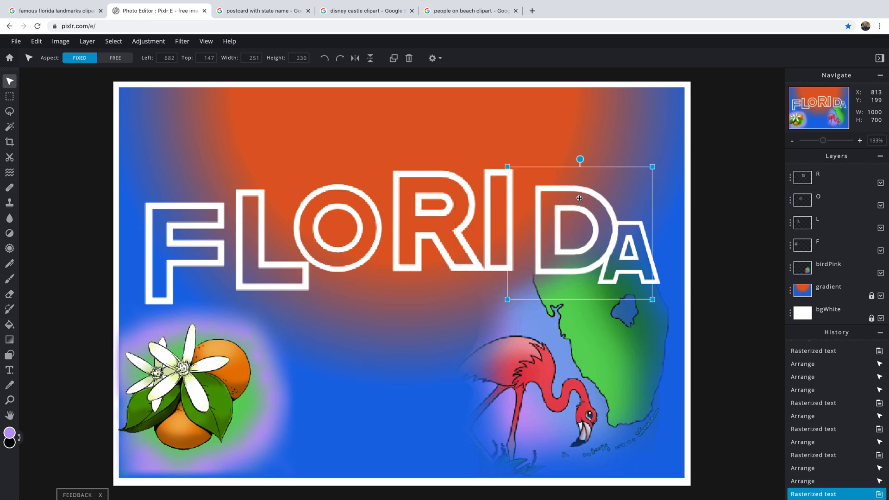
{"action": "left_click_drag", "start_coordinate": [581, 198], "coordinate": [570, 181]}
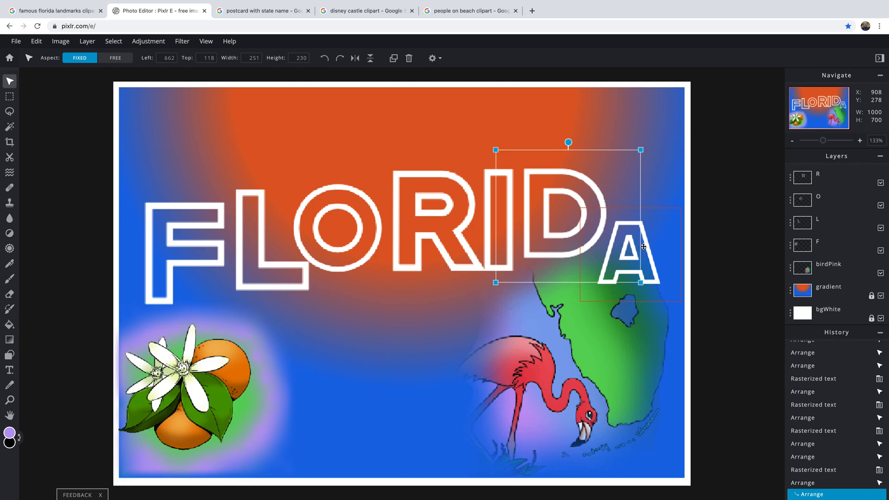
Rasterize the final A layer, enlarge it to about 240 × 222 px, and position it beside the D, at about left 803, top 135.
{"action": "left_click_drag", "start_coordinate": [640, 245], "coordinate": [647, 251]}
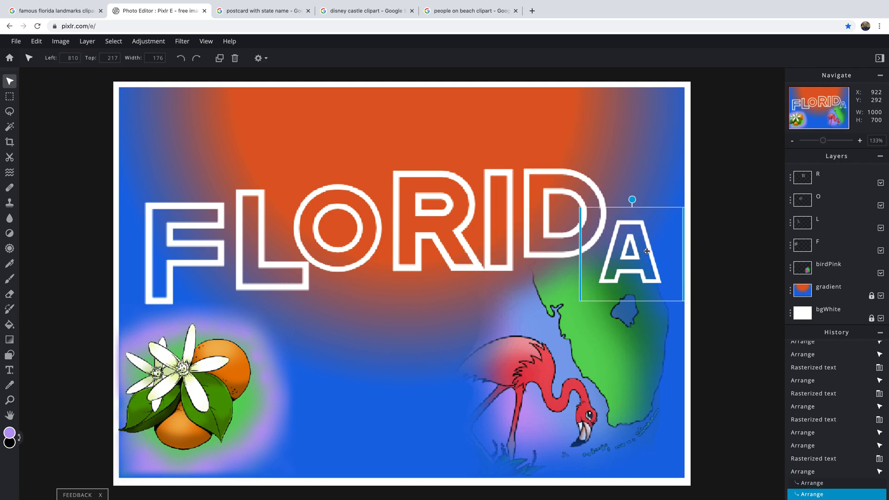
{"action": "left_click", "coordinate": [87, 41]}
{"action": "left_click", "coordinate": [125, 131]}
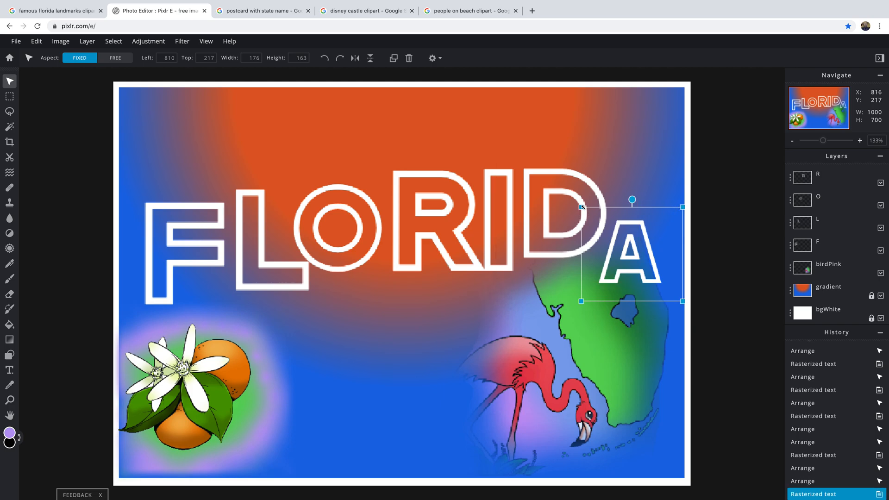
{"action": "left_click_drag", "start_coordinate": [580, 207], "coordinate": [542, 157]}
{"action": "left_click_drag", "start_coordinate": [626, 207], "coordinate": [659, 194]}
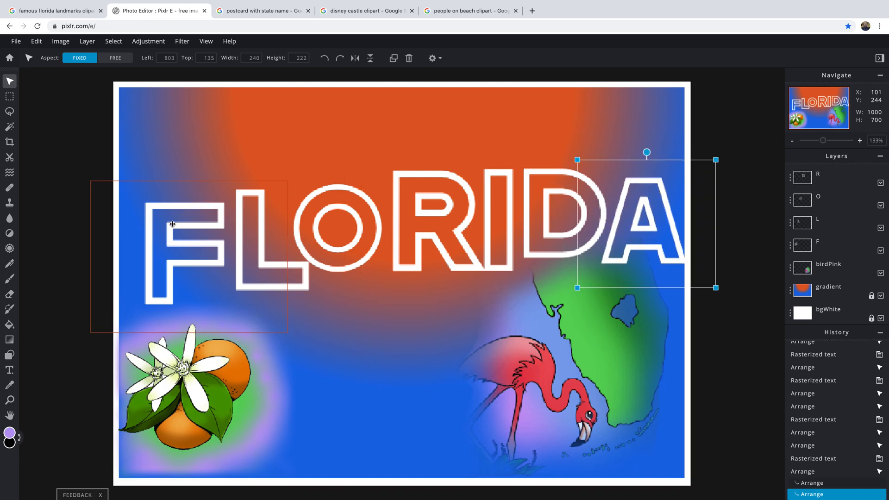
Reposition the letters F, L, O and R using the Florida postcard reference, lowering L, O and R slightly.
{"action": "left_click_drag", "start_coordinate": [171, 233], "coordinate": [210, 236]}
{"action": "scroll", "coordinate": [158, 252], "scroll_direction": "down", "scroll_amount": 1}
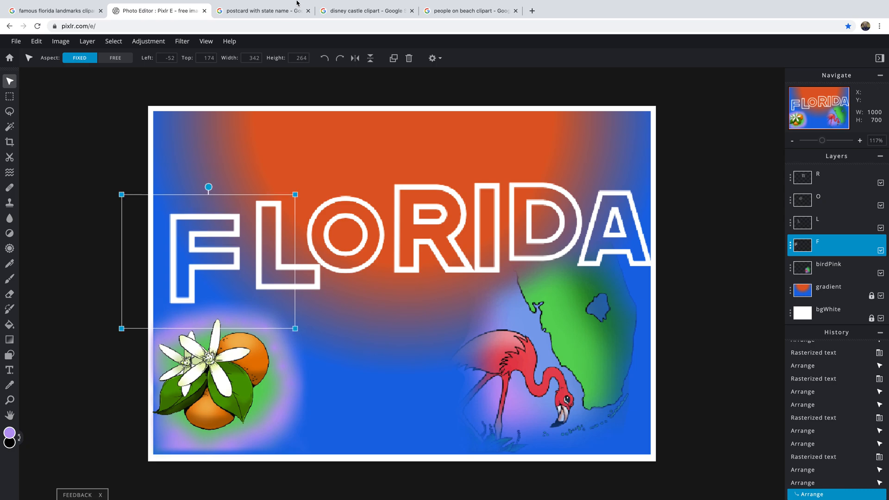
{"action": "left_click", "coordinate": [272, 11]}
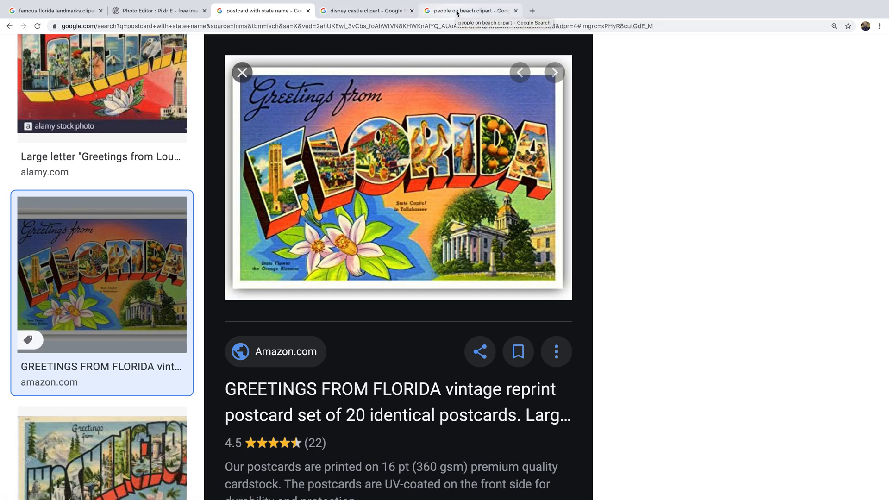
{"action": "left_click", "coordinate": [152, 11]}
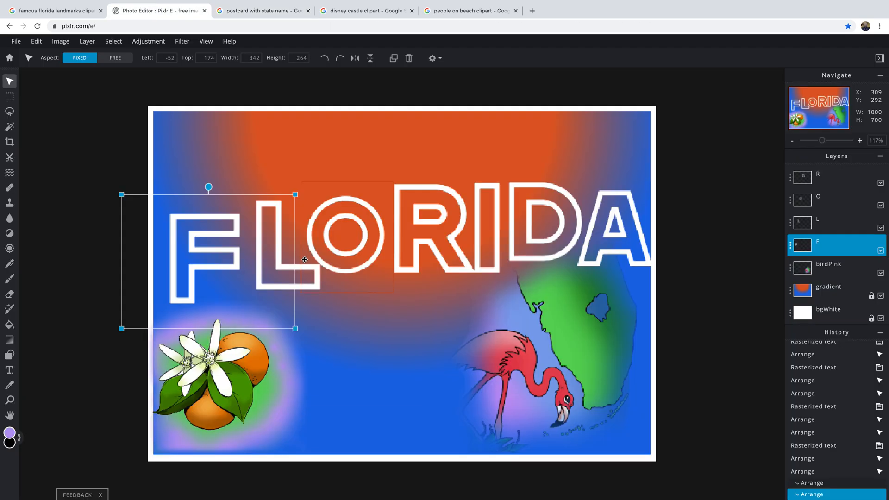
{"action": "left_click_drag", "start_coordinate": [278, 244], "coordinate": [321, 253]}
{"action": "left_click_drag", "start_coordinate": [432, 237], "coordinate": [436, 249]}
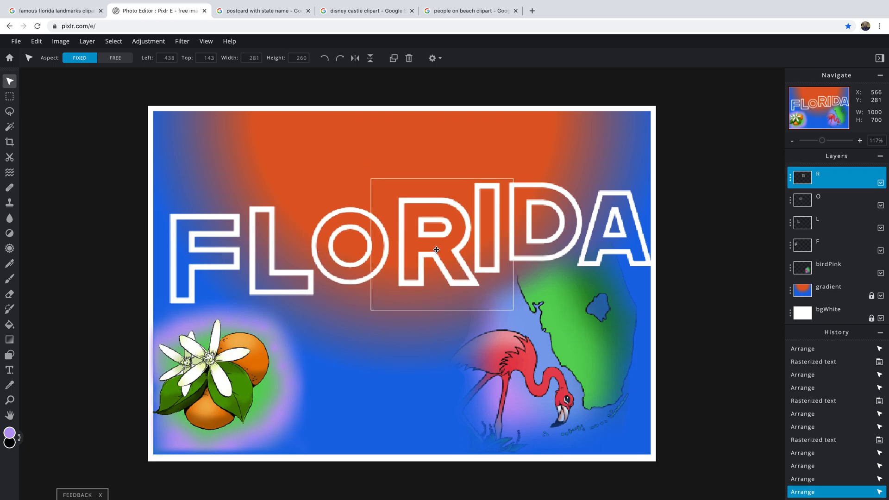
Enlarge the letter O further and recentre it between the L and the R.
{"action": "left_click", "coordinate": [350, 236]}
{"action": "left_click_drag", "start_coordinate": [306, 193], "coordinate": [290, 161]}
{"action": "left_click_drag", "start_coordinate": [330, 218], "coordinate": [361, 231]}
Raise the R slightly and shift the I away from it to about left 608, top 126.
{"action": "scroll", "coordinate": [341, 227], "scroll_direction": "down", "scroll_amount": 1}
{"action": "left_click_drag", "start_coordinate": [428, 228], "coordinate": [427, 216]}
{"action": "left_click", "coordinate": [487, 236]}
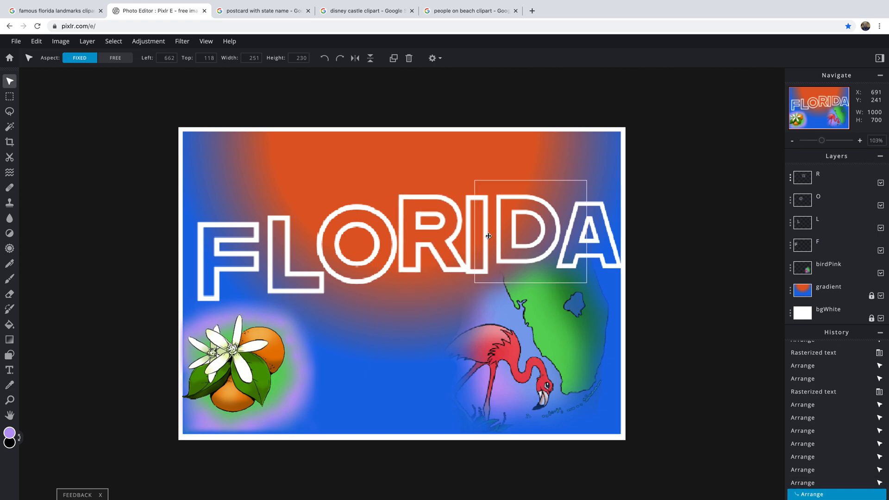
{"action": "left_click_drag", "start_coordinate": [477, 236], "coordinate": [479, 240]}
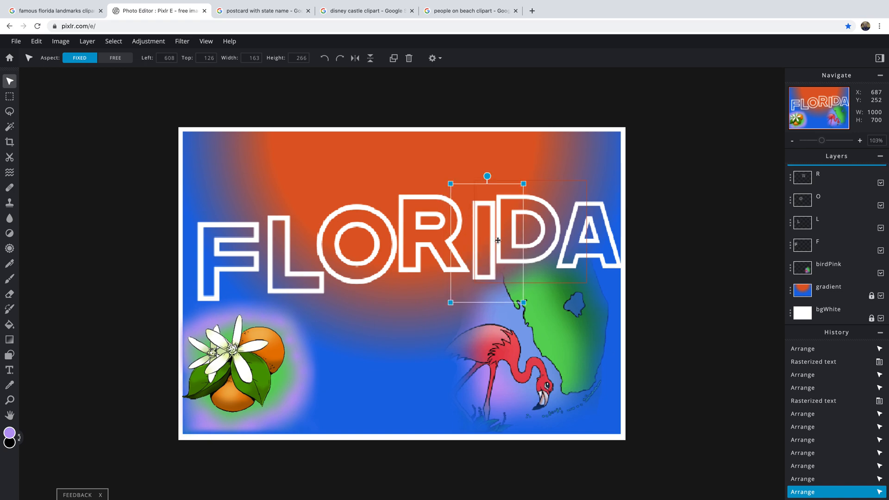
Lower the D and the A so the end of the word curves downward over the Florida map.
{"action": "left_click", "coordinate": [531, 246]}
{"action": "left_click_drag", "start_coordinate": [533, 248], "coordinate": [541, 272]}
{"action": "left_click", "coordinate": [601, 255]}
{"action": "left_click_drag", "start_coordinate": [601, 255], "coordinate": [525, 292]}
Fine-tune the letter positions: F to about left -55, top 163; A to left 800, top 217; D to left 672, top 173.
{"action": "scroll", "coordinate": [602, 300], "scroll_direction": "down", "scroll_amount": 1}
{"action": "left_click_drag", "start_coordinate": [343, 245], "coordinate": [267, 249]}
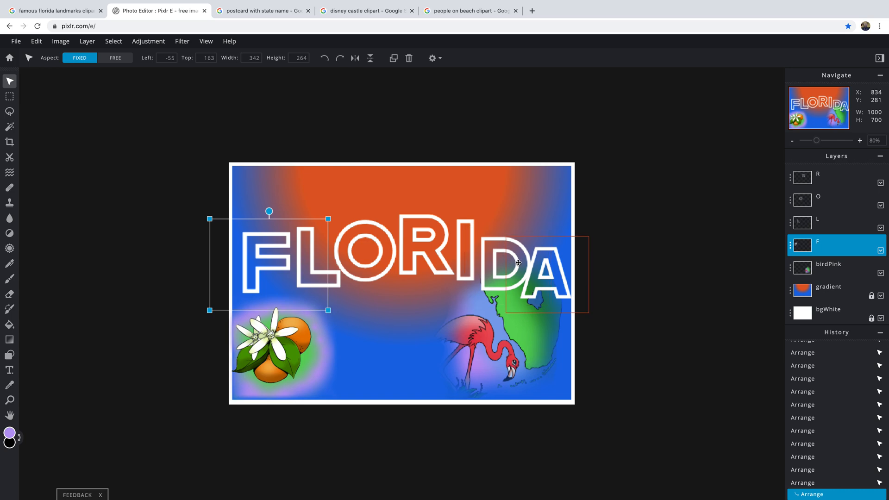
{"action": "left_click", "coordinate": [554, 273]}
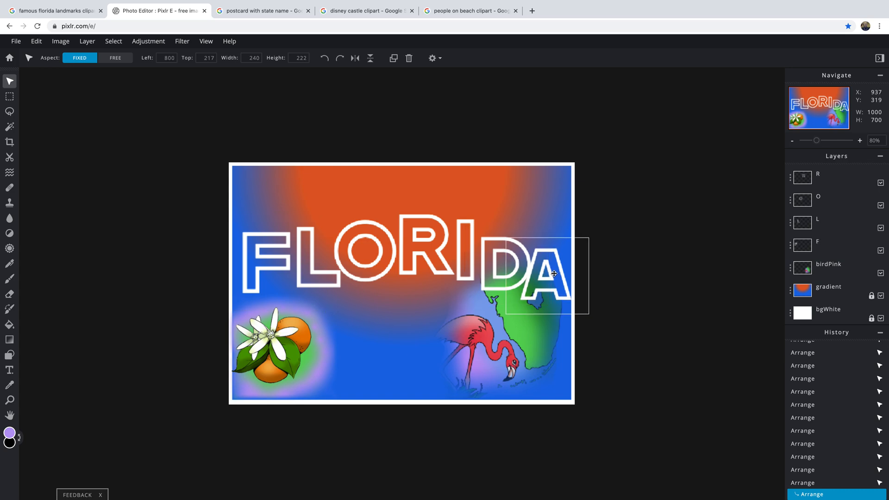
{"action": "left_click", "coordinate": [490, 272]}
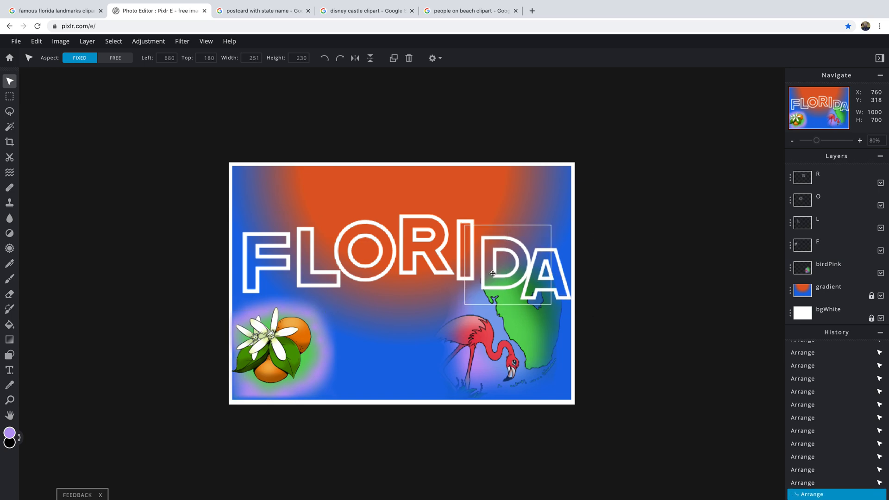
{"action": "left_click_drag", "start_coordinate": [491, 271], "coordinate": [490, 271]}
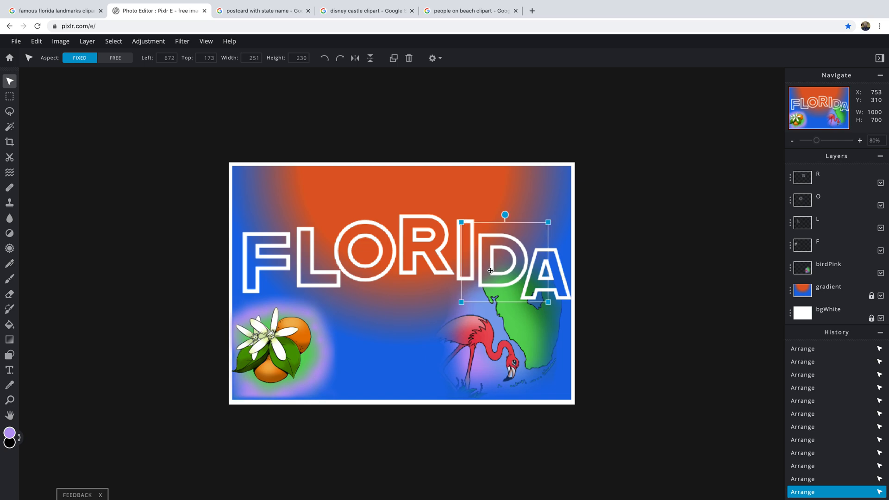
Save the Cinderella castle clipart from the Google image results and return to the postcard in Pixlr.
{"action": "left_click", "coordinate": [359, 13]}
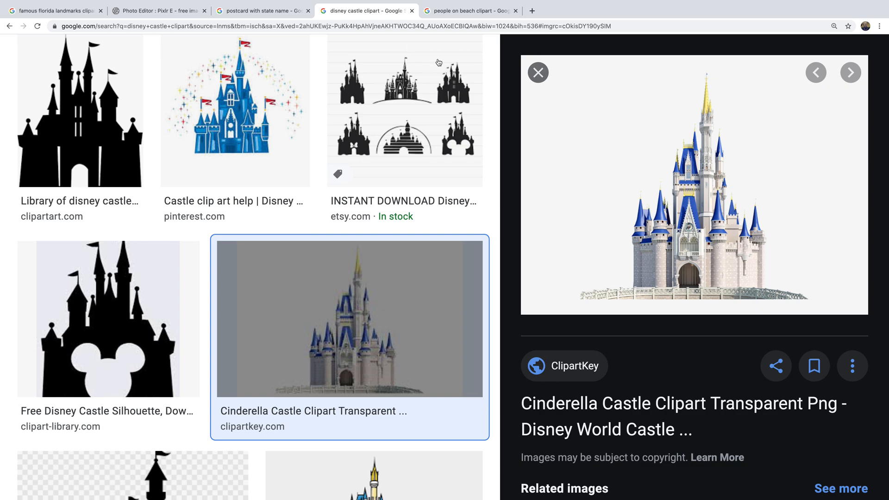
{"action": "right_click", "coordinate": [694, 194]}
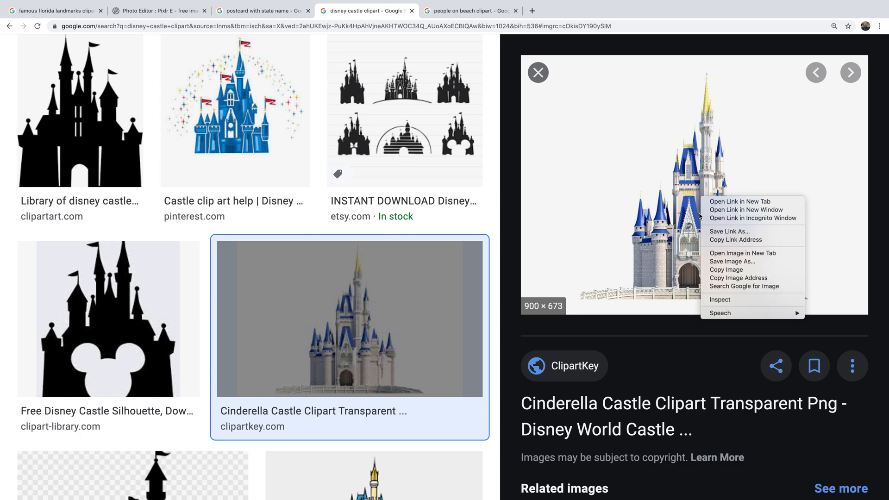
{"action": "left_click", "coordinate": [719, 269]}
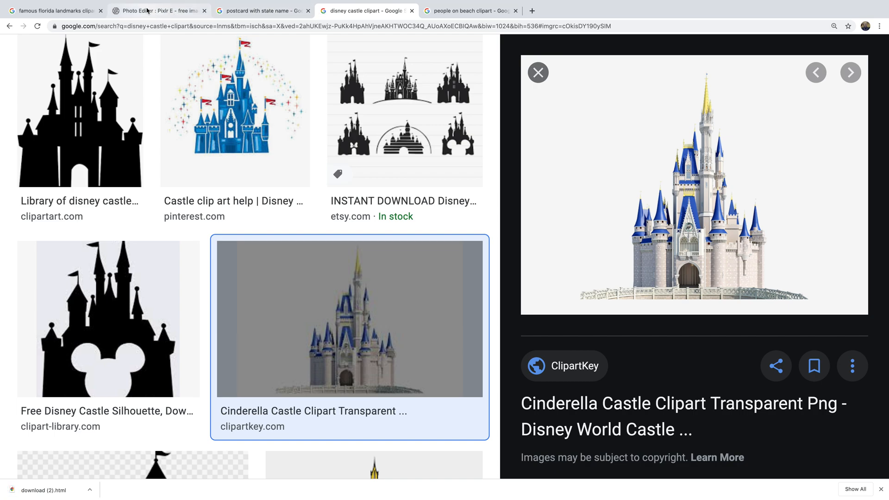
{"action": "left_click", "coordinate": [147, 10]}
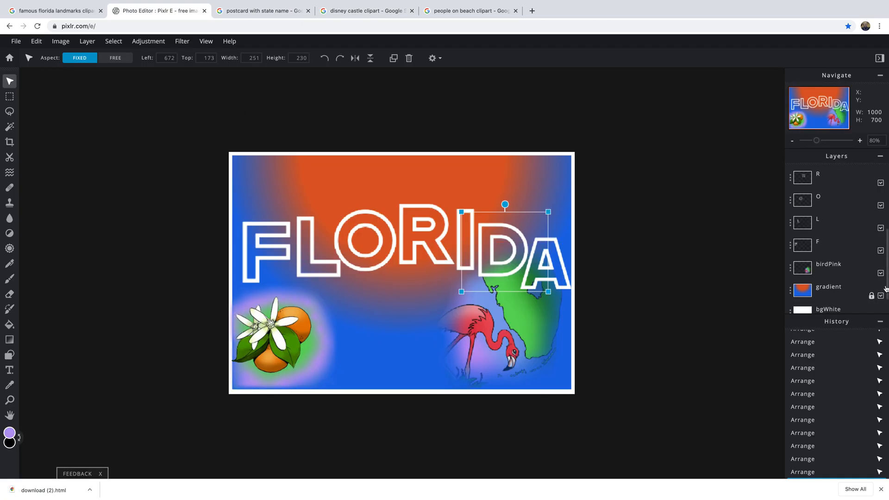
Paste the copied castle image into the postcard with the gradient layer selected.
{"action": "scroll", "coordinate": [856, 218], "scroll_direction": "up", "scroll_amount": 3}
{"action": "scroll", "coordinate": [856, 218], "scroll_direction": "up", "scroll_amount": 2}
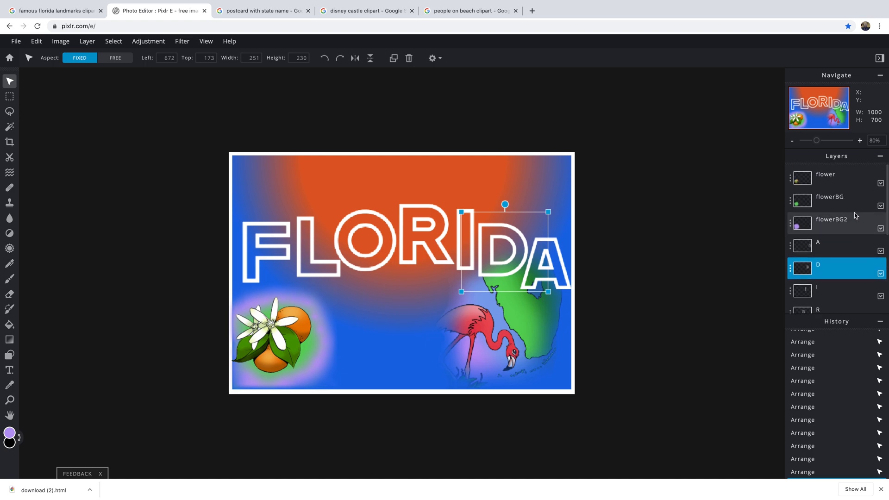
{"action": "scroll", "coordinate": [851, 218], "scroll_direction": "down", "scroll_amount": 2}
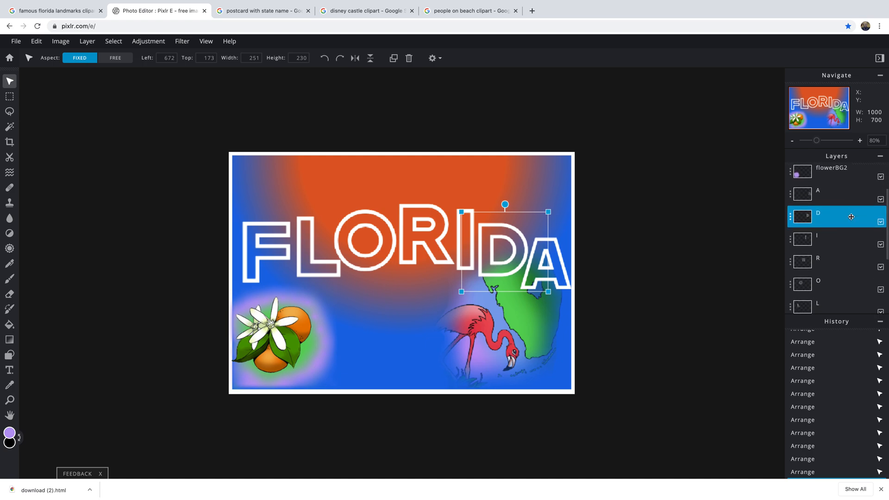
{"action": "scroll", "coordinate": [848, 222], "scroll_direction": "down", "scroll_amount": 5}
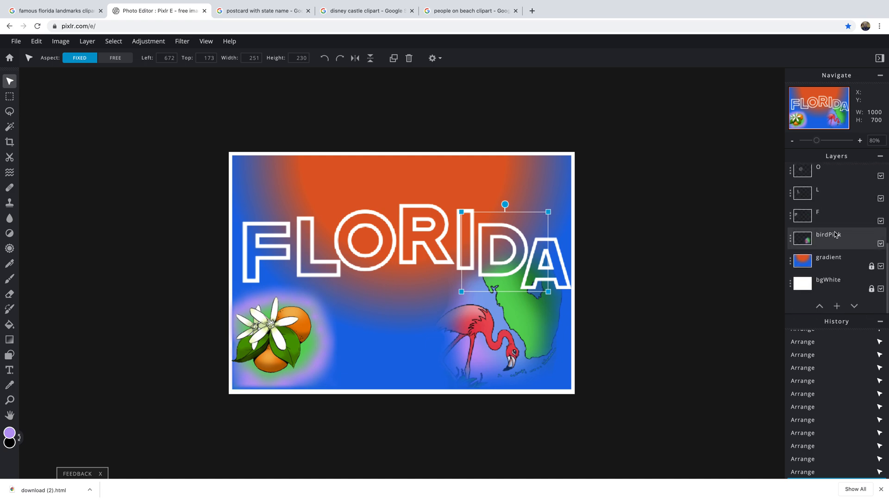
{"action": "left_click", "coordinate": [826, 258]}
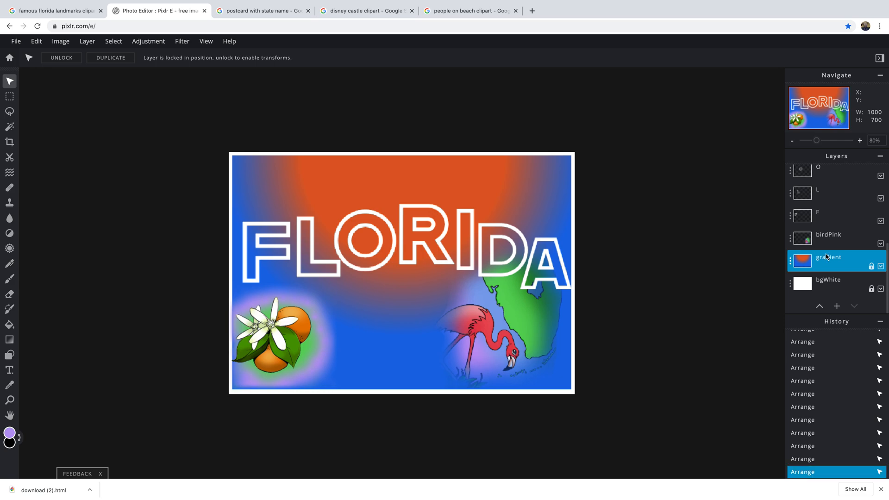
{"action": "key", "text": "super+v"}
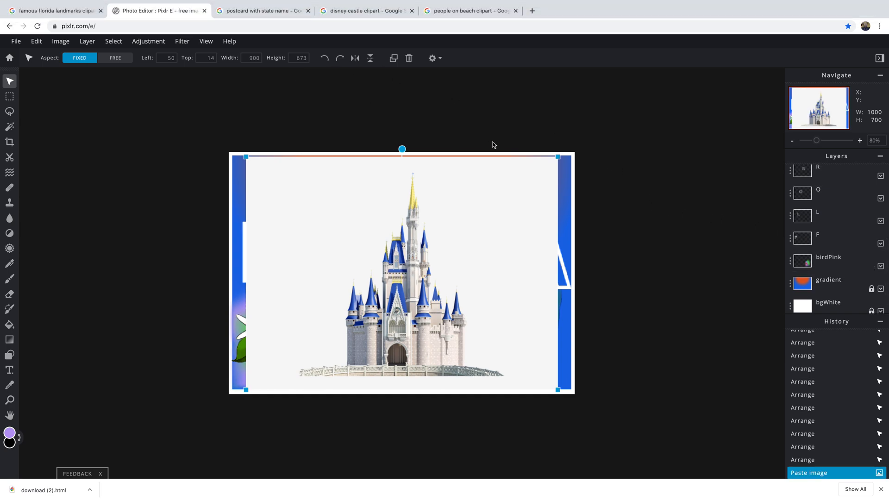
Shrink the castle image to about 295 by 221 and place it beneath the O and R, at about left 326, top 342.
{"action": "left_click_drag", "start_coordinate": [558, 156], "coordinate": [396, 296]}
{"action": "scroll", "coordinate": [323, 332], "scroll_direction": "down", "scroll_amount": 1}
{"action": "left_click_drag", "start_coordinate": [399, 297], "coordinate": [399, 295]}
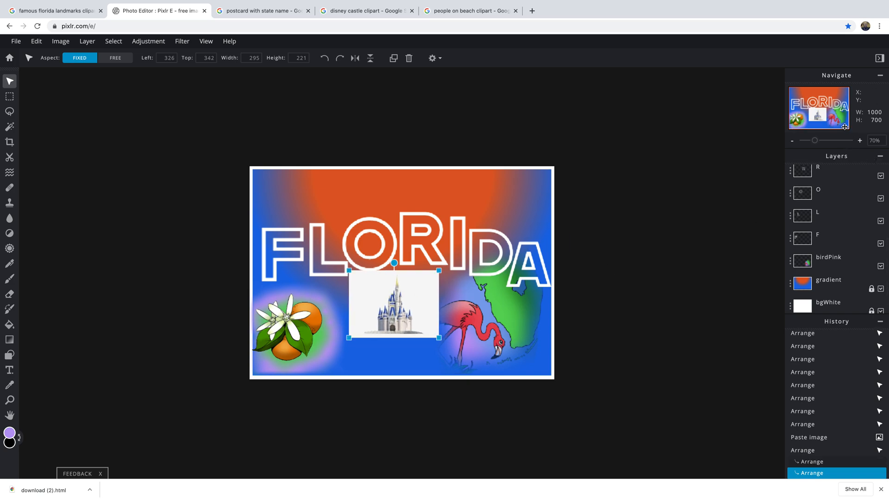
Move the castle layer down the layer stack so it sits between the F and birdPink layers.
{"action": "scroll", "coordinate": [857, 195], "scroll_direction": "up", "scroll_amount": 6}
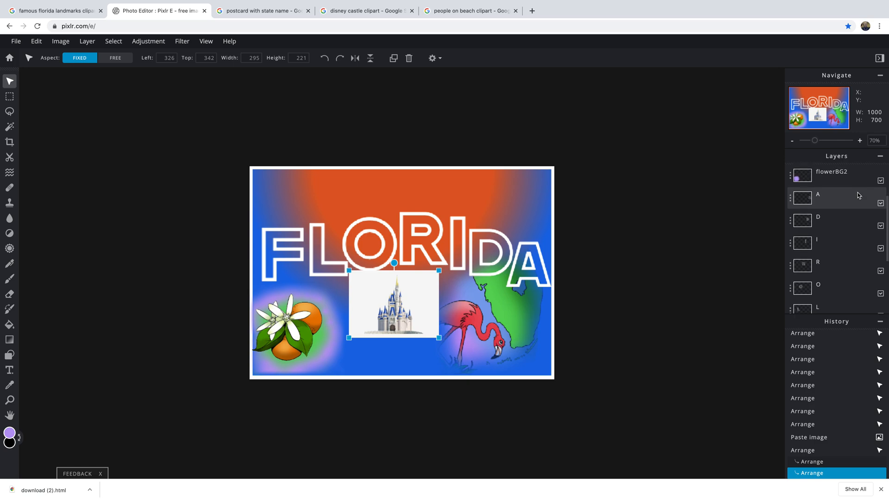
{"action": "left_click_drag", "start_coordinate": [859, 182], "coordinate": [857, 297]}
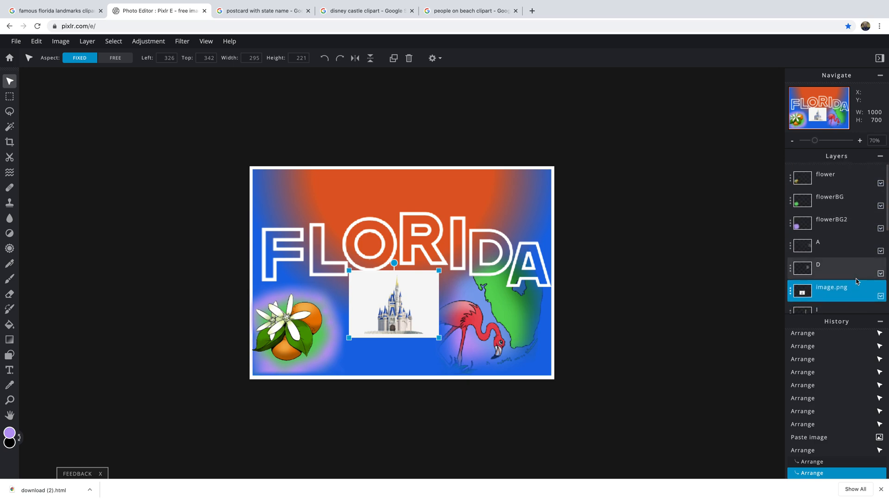
{"action": "scroll", "coordinate": [857, 280], "scroll_direction": "down", "scroll_amount": 4}
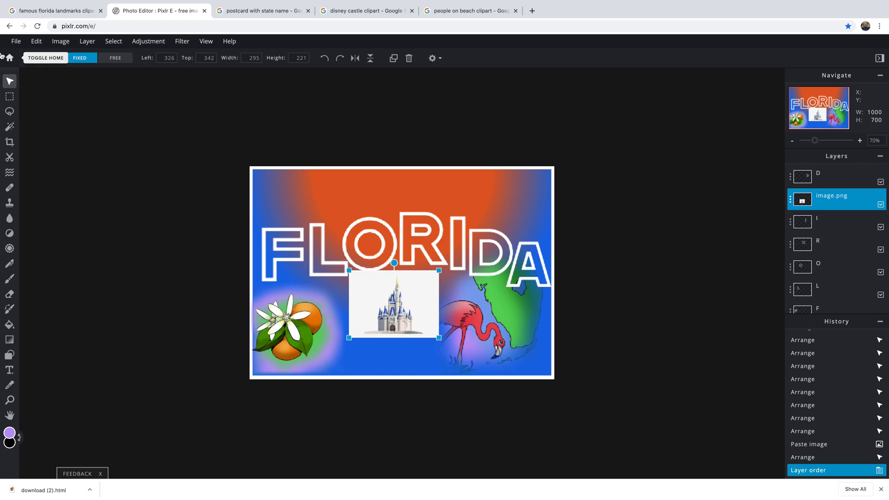
{"action": "left_click_drag", "start_coordinate": [858, 202], "coordinate": [855, 288]}
{"action": "scroll", "coordinate": [857, 285], "scroll_direction": "down", "scroll_amount": 4}
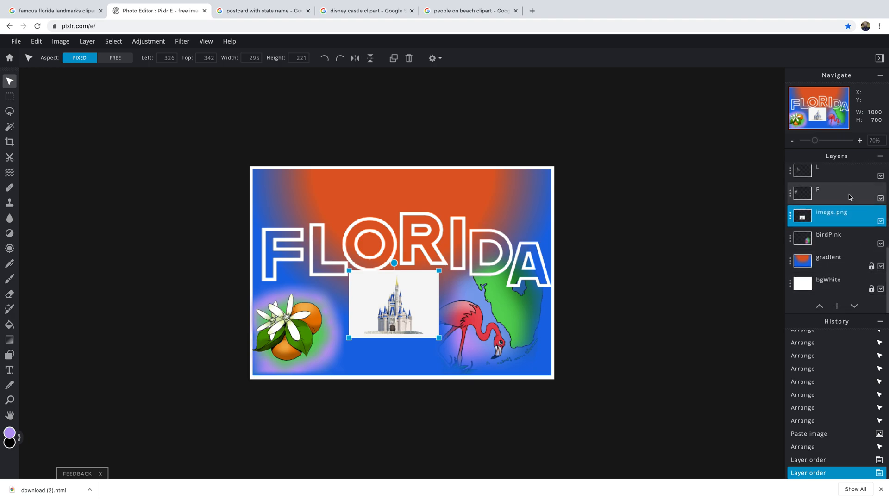
Remove the castle's white background with the magic wand at tolerance 10, and clear the selection.
{"action": "scroll", "coordinate": [414, 293], "scroll_direction": "down", "scroll_amount": 5}
{"action": "scroll", "coordinate": [413, 293], "scroll_direction": "up", "scroll_amount": 10}
{"action": "scroll", "coordinate": [413, 293], "scroll_direction": "down", "scroll_amount": 5}
{"action": "scroll", "coordinate": [413, 293], "scroll_direction": "up", "scroll_amount": 2}
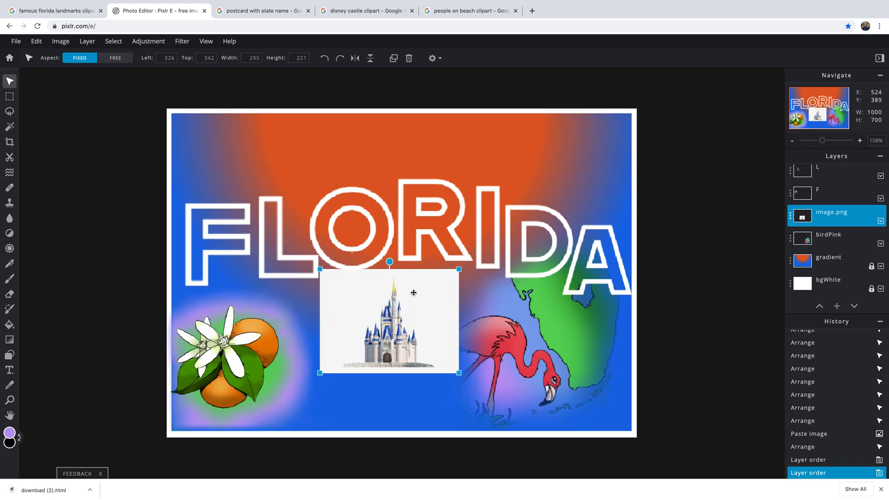
{"action": "scroll", "coordinate": [413, 293], "scroll_direction": "up", "scroll_amount": 4}
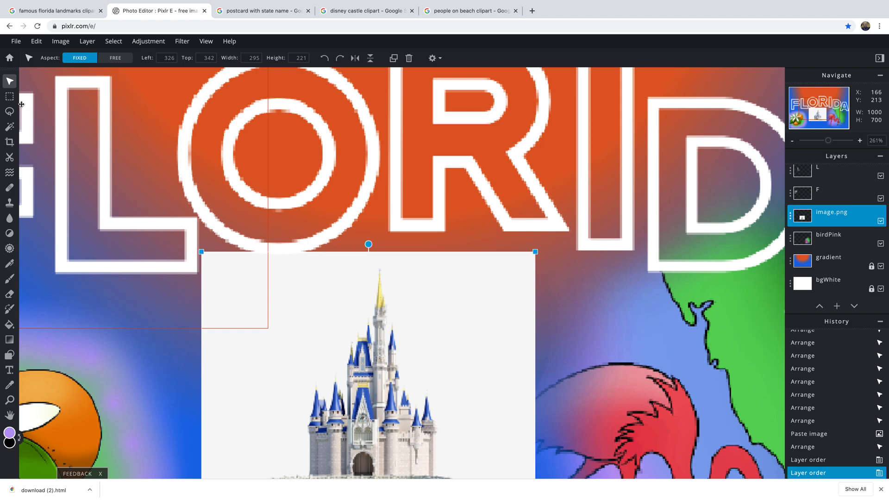
{"action": "left_click", "coordinate": [10, 127]}
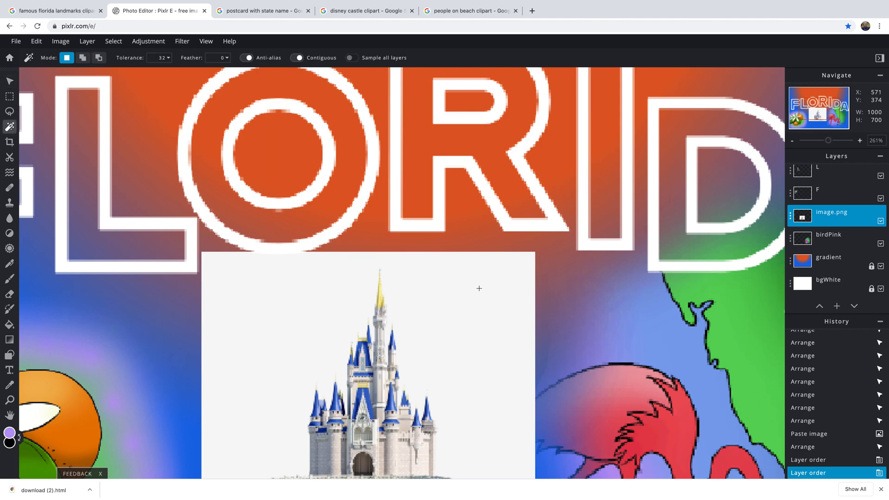
{"action": "left_click", "coordinate": [170, 58]}
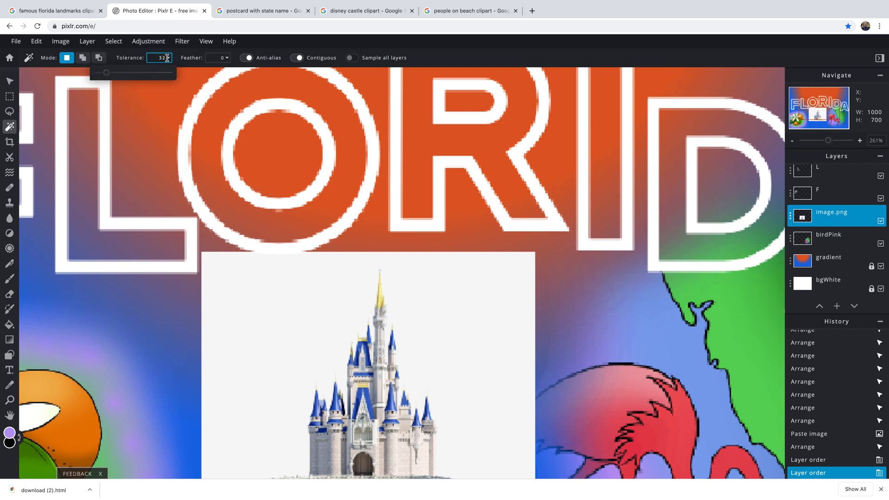
{"action": "left_click_drag", "start_coordinate": [161, 57], "coordinate": [151, 56]}
{"action": "type", "text": "10"}
{"action": "left_click", "coordinate": [470, 285]}
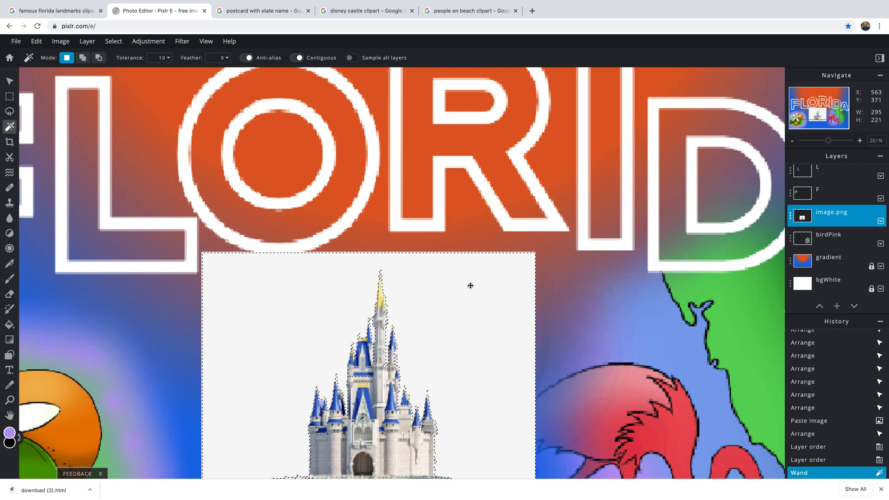
{"action": "key", "text": "Delete"}
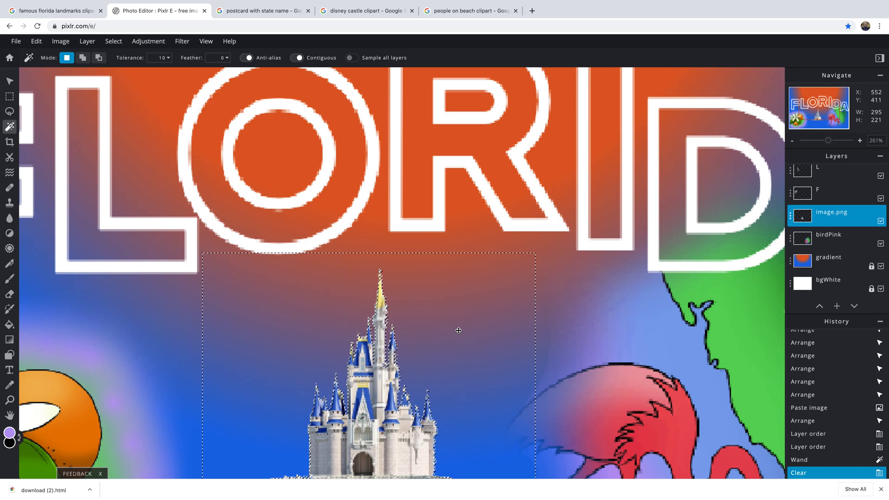
{"action": "key", "text": "ctrl+0"}
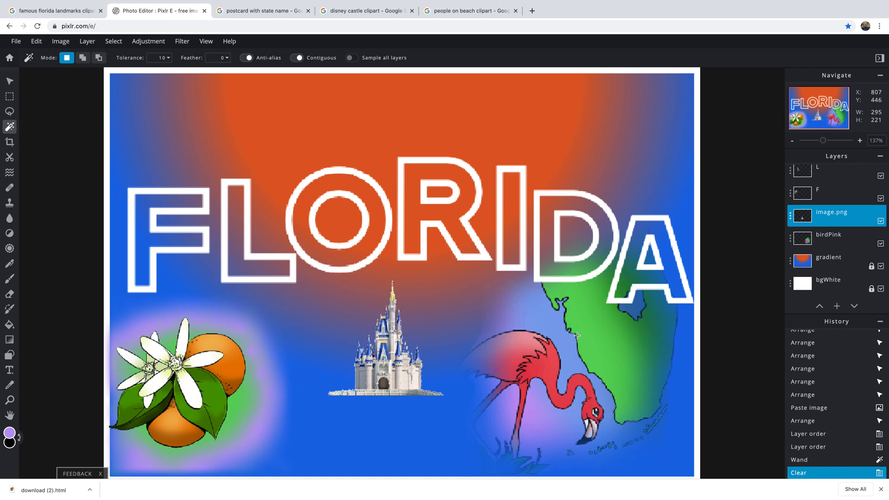
{"action": "key", "text": "ctrl+d"}
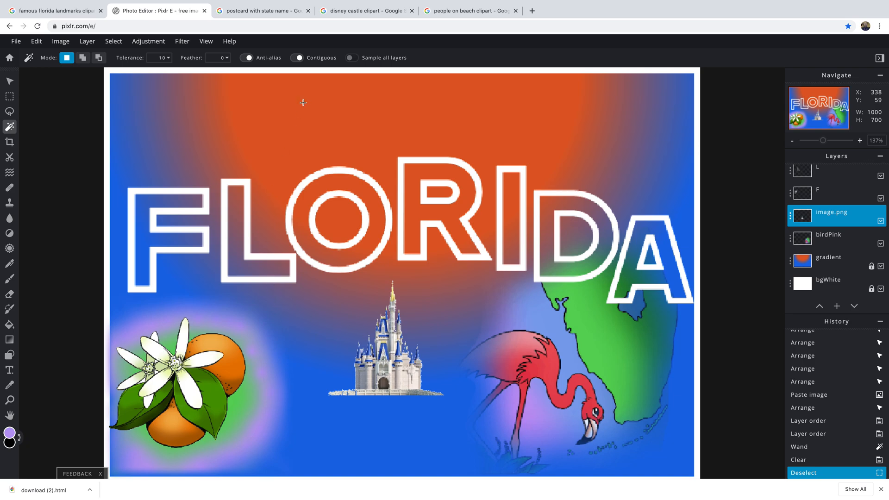
Enlarge the castle to about 372 by 370 and position it below the letters at about left 257, top 289.
{"action": "left_click", "coordinate": [9, 82]}
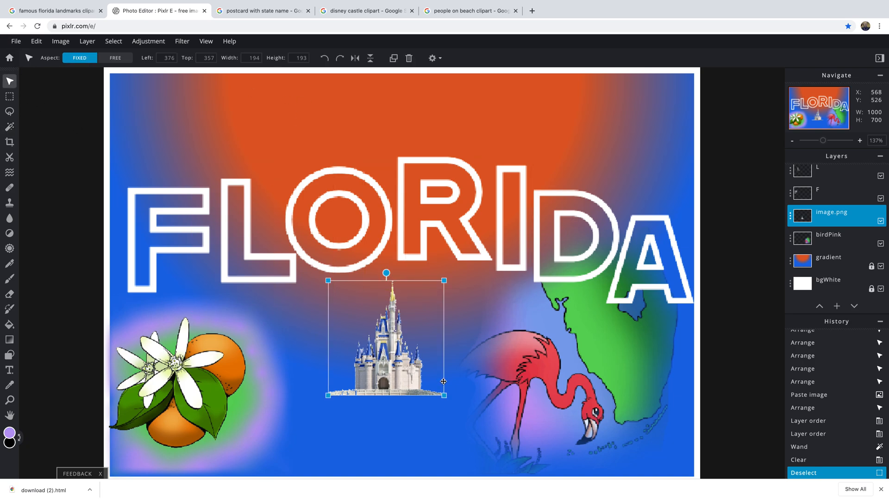
{"action": "left_click_drag", "start_coordinate": [451, 397], "coordinate": [496, 465]}
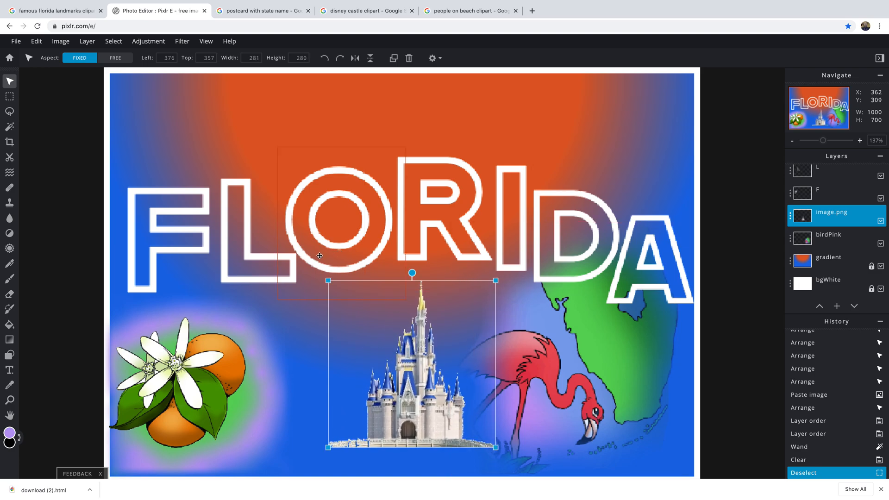
{"action": "left_click_drag", "start_coordinate": [328, 280], "coordinate": [274, 254]}
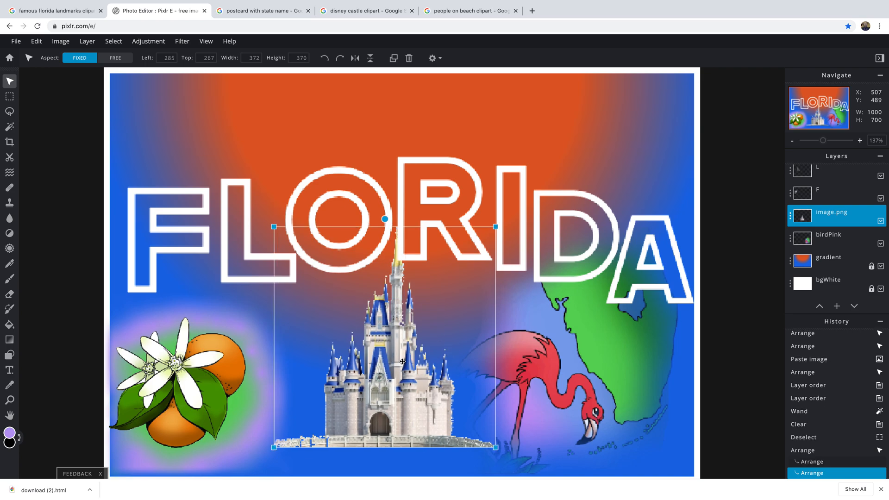
{"action": "left_click_drag", "start_coordinate": [394, 363], "coordinate": [377, 376]}
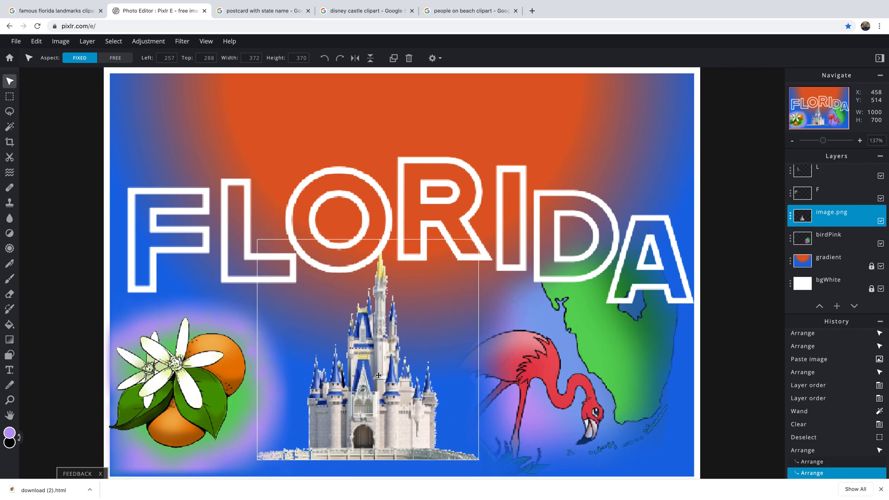
{"action": "left_click", "coordinate": [455, 382]}
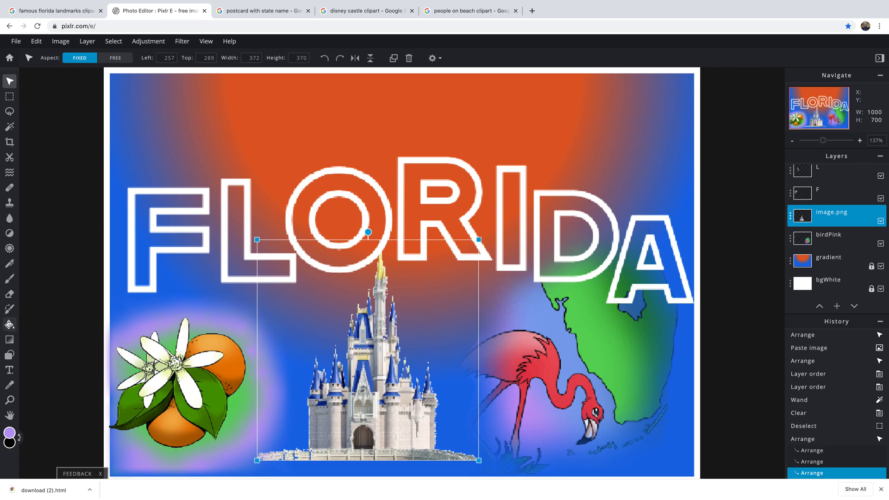
{"action": "left_click", "coordinate": [10, 293]}
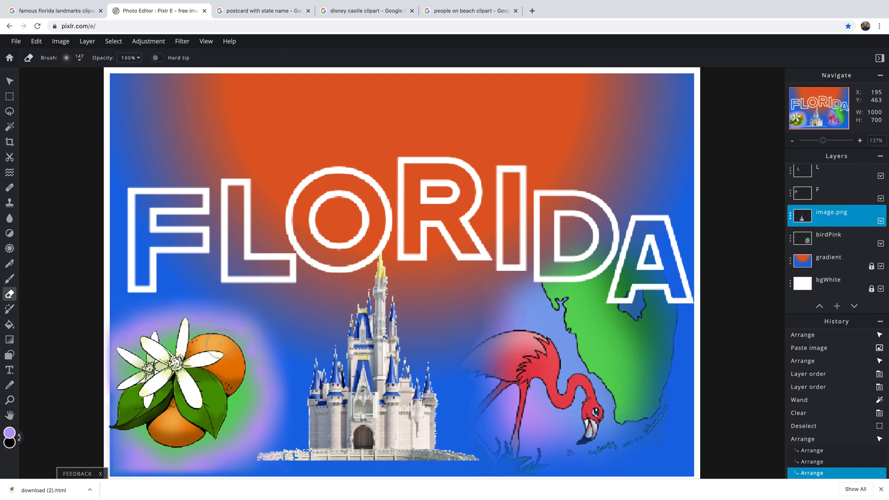
{"action": "scroll", "coordinate": [321, 358], "scroll_direction": "down", "scroll_amount": 3}
{"action": "scroll", "coordinate": [321, 357], "scroll_direction": "up", "scroll_amount": 8}
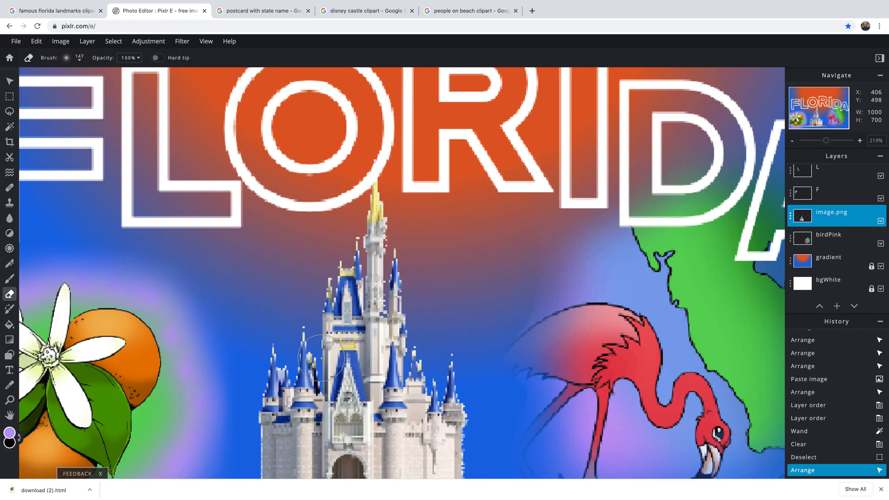
{"action": "scroll", "coordinate": [321, 358], "scroll_direction": "down", "scroll_amount": 7}
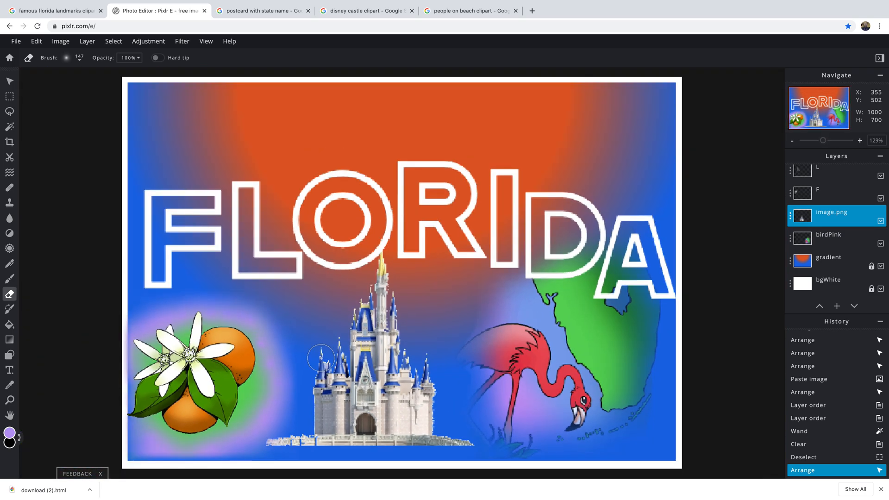
{"action": "scroll", "coordinate": [321, 358], "scroll_direction": "up", "scroll_amount": 3}
{"action": "scroll", "coordinate": [385, 330], "scroll_direction": "down", "scroll_amount": 4}
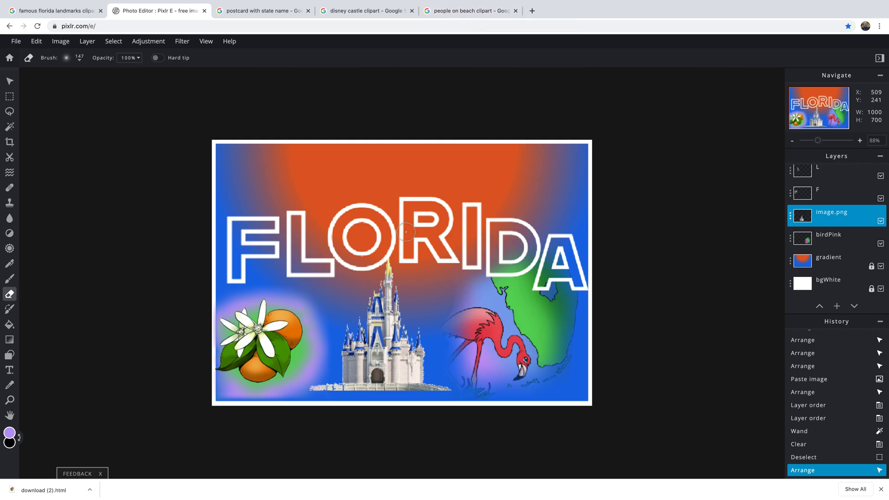
Copy the beach family clipart from the Google image results and paste it into the postcard in Pixlr.
{"action": "left_click", "coordinate": [448, 12]}
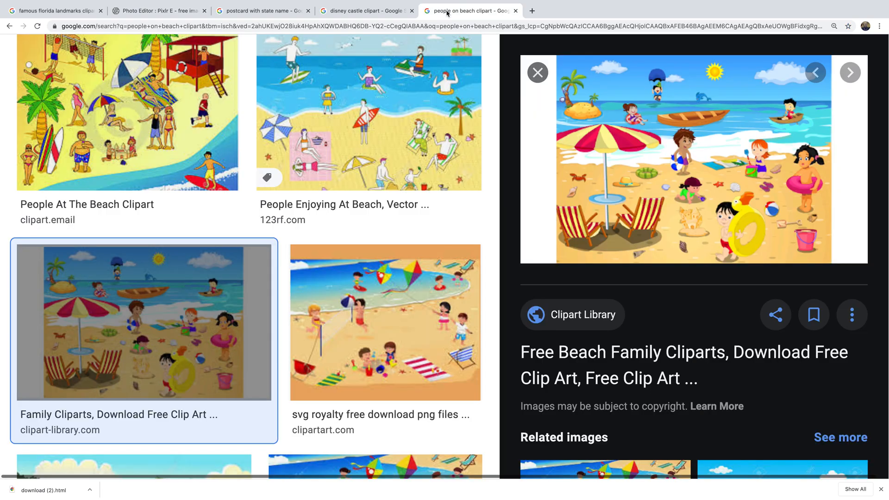
{"action": "right_click", "coordinate": [698, 168]}
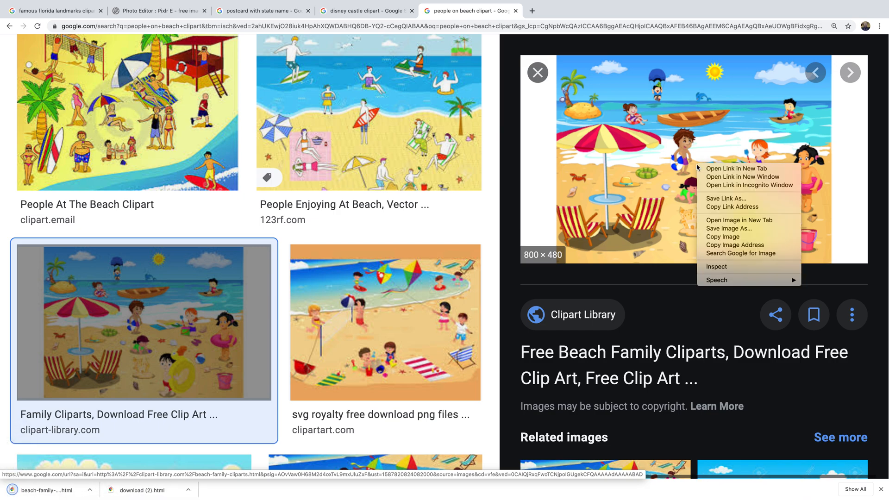
{"action": "left_click", "coordinate": [721, 236]}
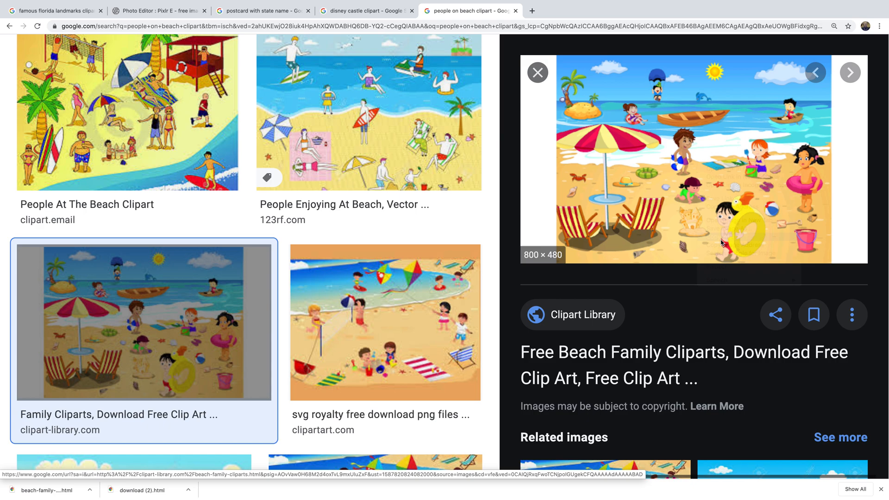
{"action": "left_click", "coordinate": [137, 14]}
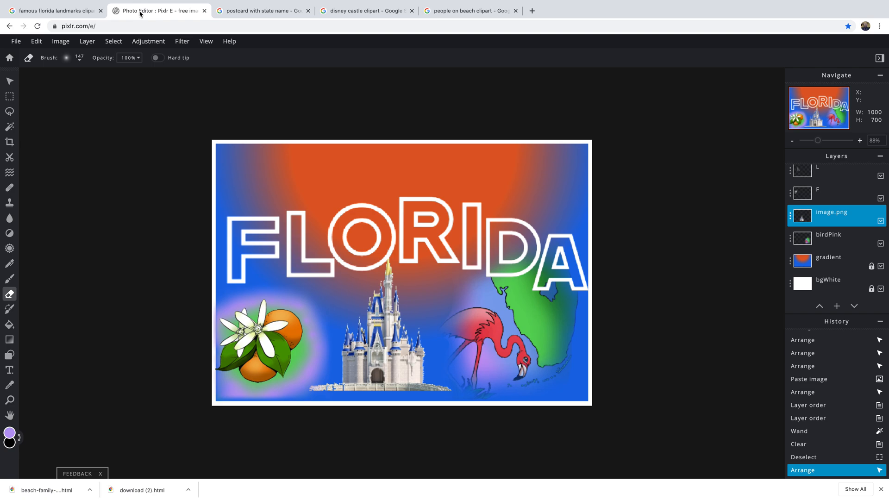
{"action": "key", "text": "ctrl+v"}
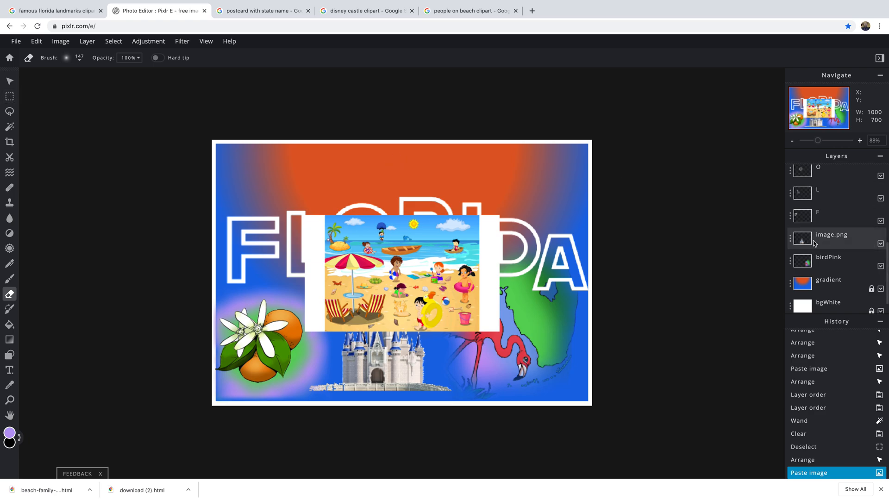
Delete the castle layer located between the F and birdPink layers.
{"action": "scroll", "coordinate": [834, 231], "scroll_direction": "up", "scroll_amount": 2}
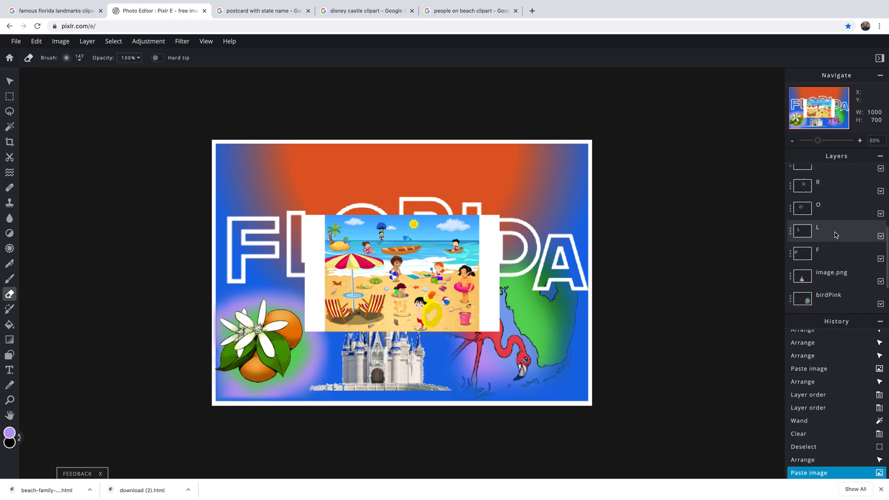
{"action": "scroll", "coordinate": [834, 232], "scroll_direction": "down", "scroll_amount": 3}
{"action": "left_click", "coordinate": [791, 216]}
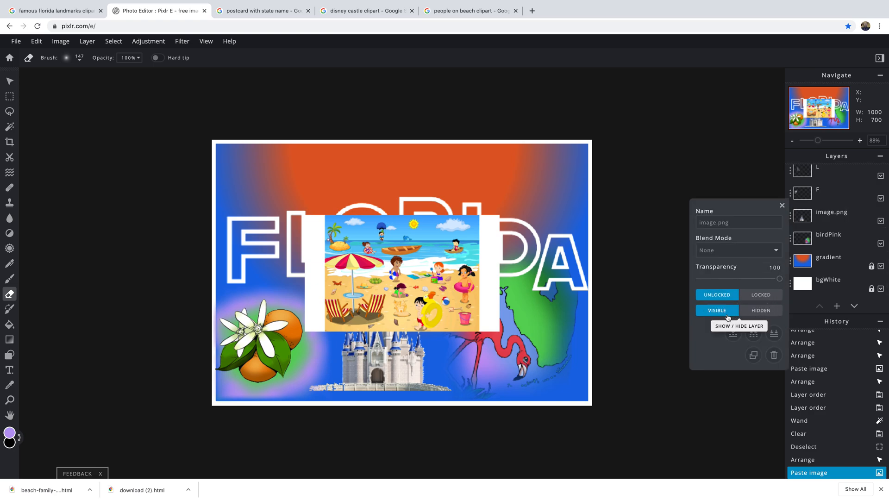
{"action": "left_click", "coordinate": [774, 355]}
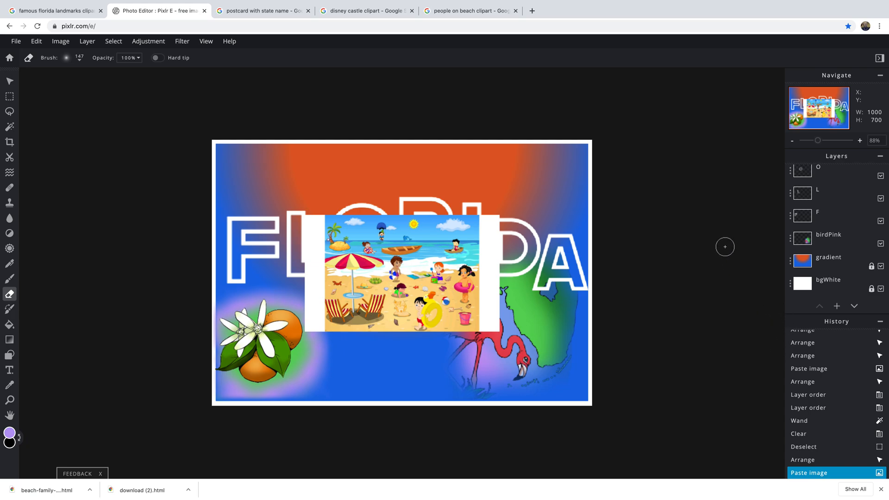
Trim the pasted beach image to a strip about 121 by 256 around the girl with the swim ring, clearing everything outside it.
{"action": "scroll", "coordinate": [841, 194], "scroll_direction": "up", "scroll_amount": 5}
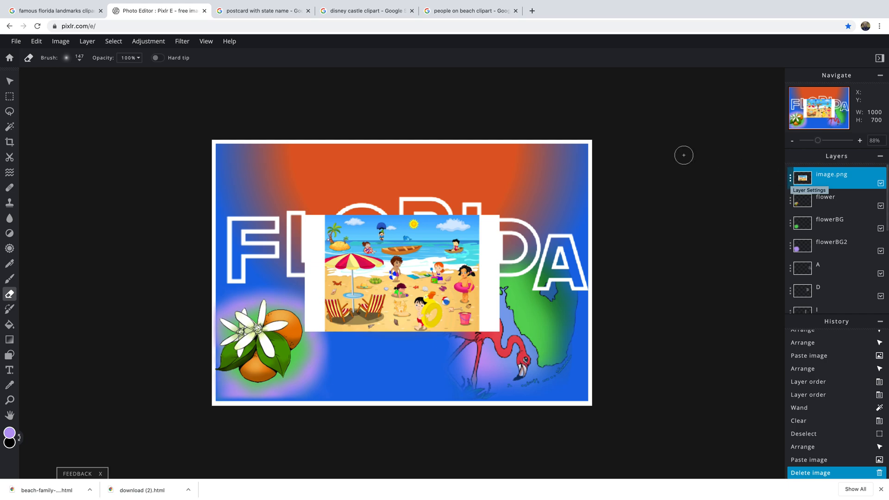
{"action": "left_click", "coordinate": [10, 98]}
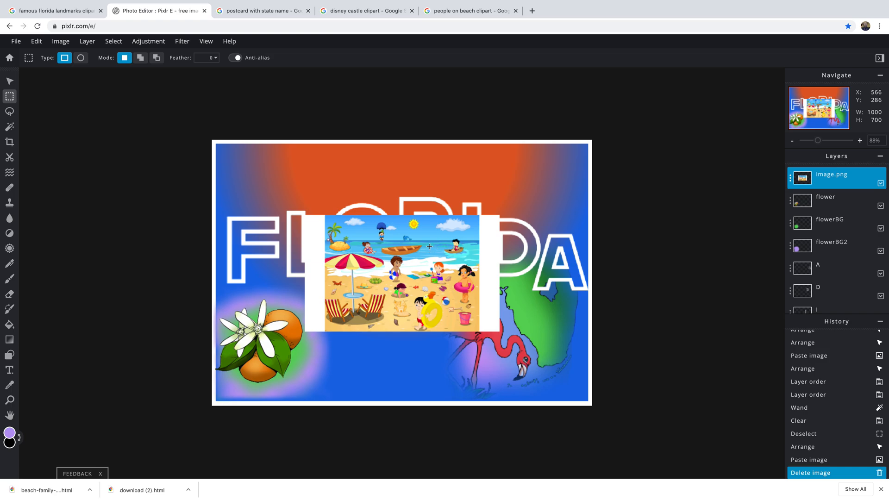
{"action": "left_click_drag", "start_coordinate": [433, 231], "coordinate": [479, 328]}
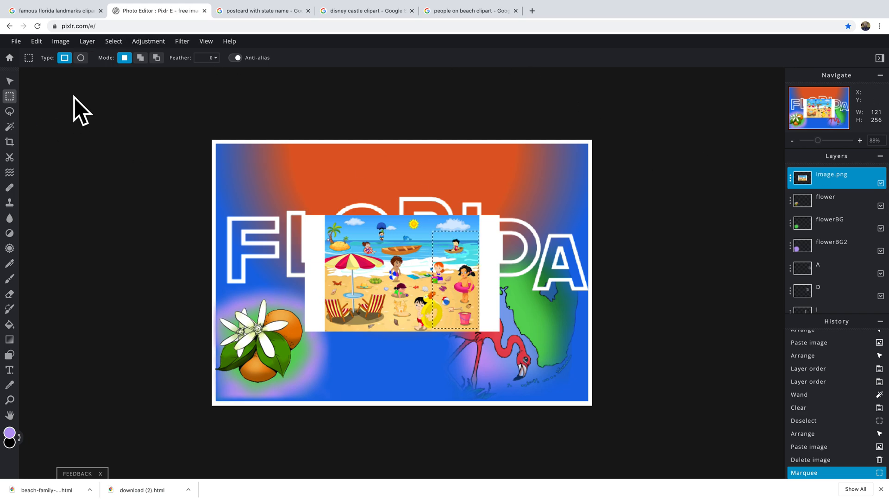
{"action": "left_click", "coordinate": [113, 43]}
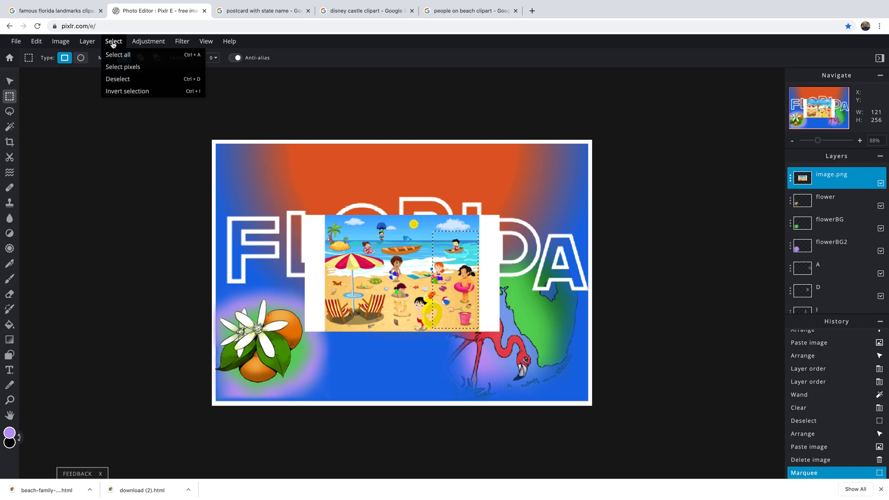
{"action": "mouse_move", "coordinate": [119, 46]}
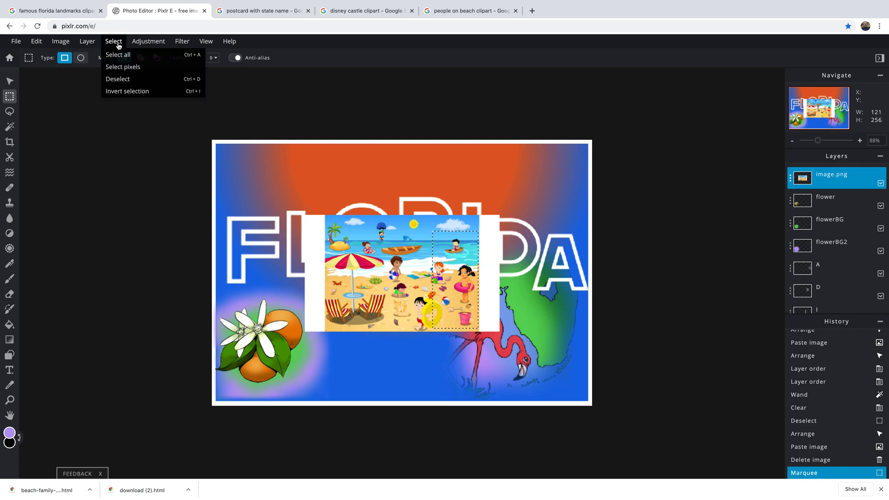
{"action": "left_click", "coordinate": [123, 93]}
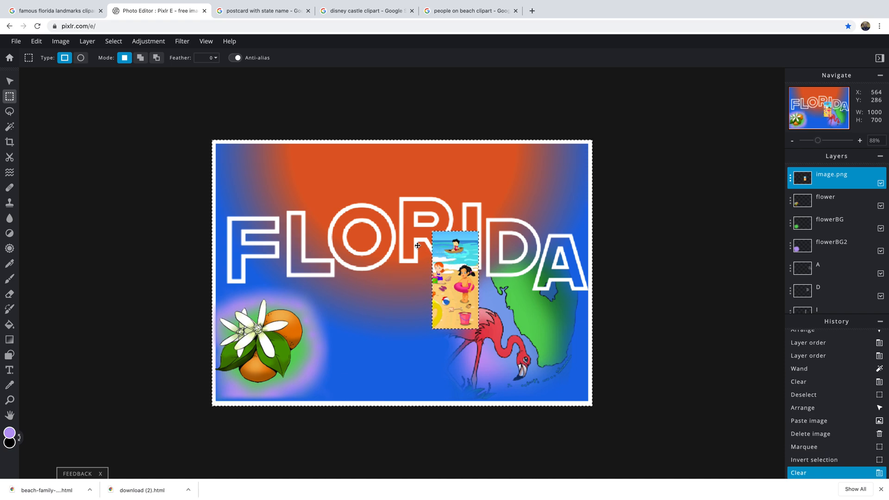
Deselect, scale the beach strip down to about 93 by 197, and position it over the letter I at about left 605, top 140.
{"action": "left_click", "coordinate": [9, 82]}
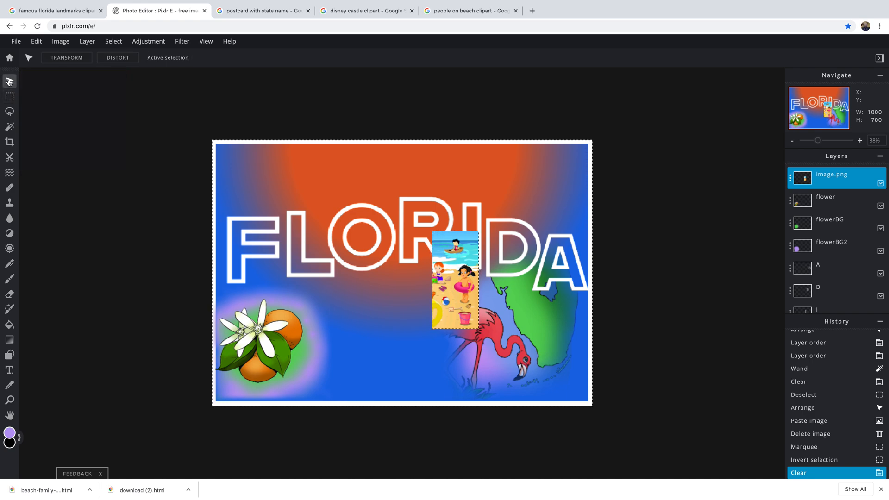
{"action": "left_click", "coordinate": [472, 256]}
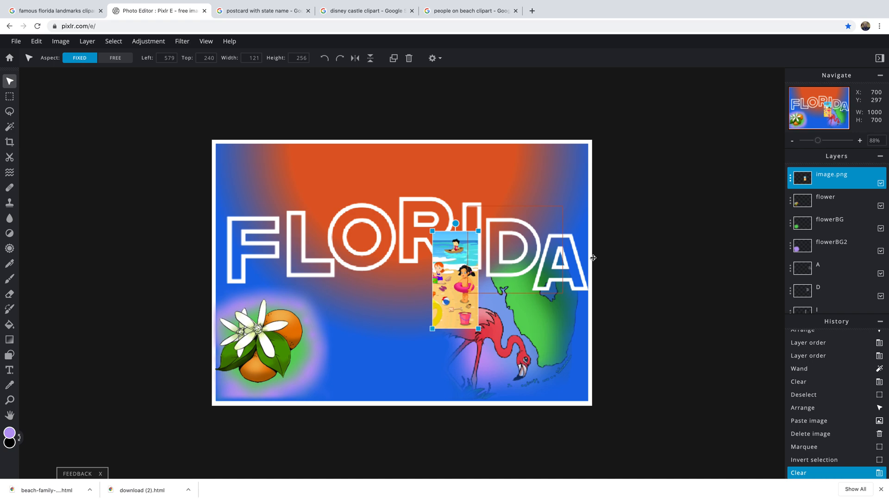
{"action": "key", "text": "ctrl+d"}
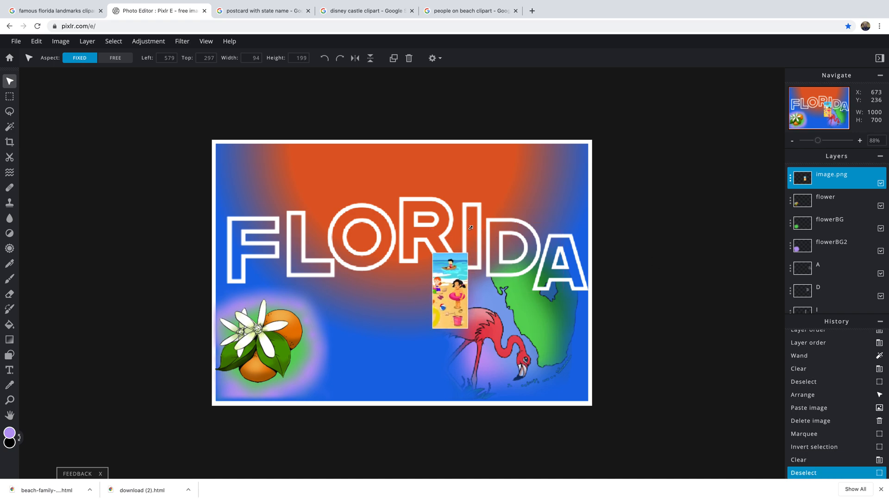
{"action": "left_click_drag", "start_coordinate": [452, 272], "coordinate": [452, 271]}
{"action": "left_click_drag", "start_coordinate": [474, 226], "coordinate": [478, 214]}
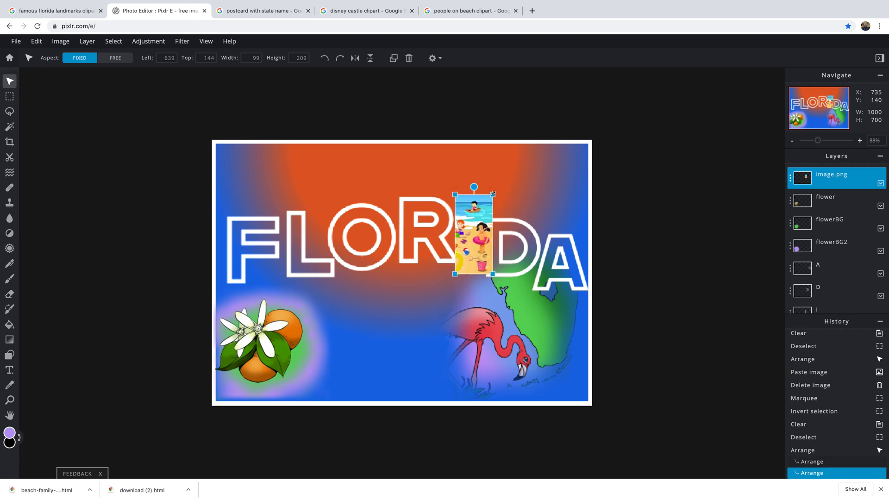
{"action": "mouse_move", "coordinate": [493, 194]}
{"action": "left_mouse_down"}
{"action": "mouse_move", "coordinate": [485, 199]}
{"action": "mouse_move", "coordinate": [491, 189]}
{"action": "left_mouse_up"}
{"action": "mouse_move", "coordinate": [474, 219]}
{"action": "left_mouse_down"}
{"action": "mouse_move", "coordinate": [500, 213]}
{"action": "mouse_move", "coordinate": [477, 222]}
{"action": "mouse_move", "coordinate": [458, 219]}
{"action": "mouse_move", "coordinate": [462, 212]}
{"action": "left_mouse_up"}
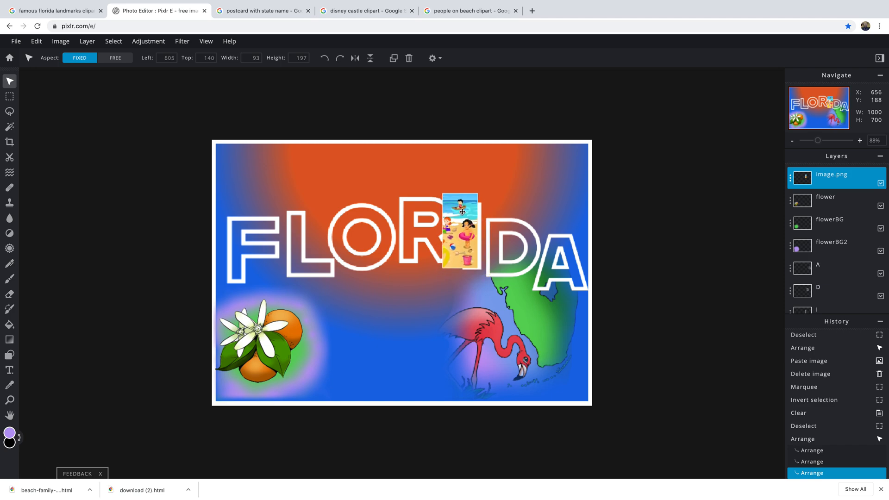
{"action": "left_click_drag", "start_coordinate": [462, 211], "coordinate": [462, 211]}
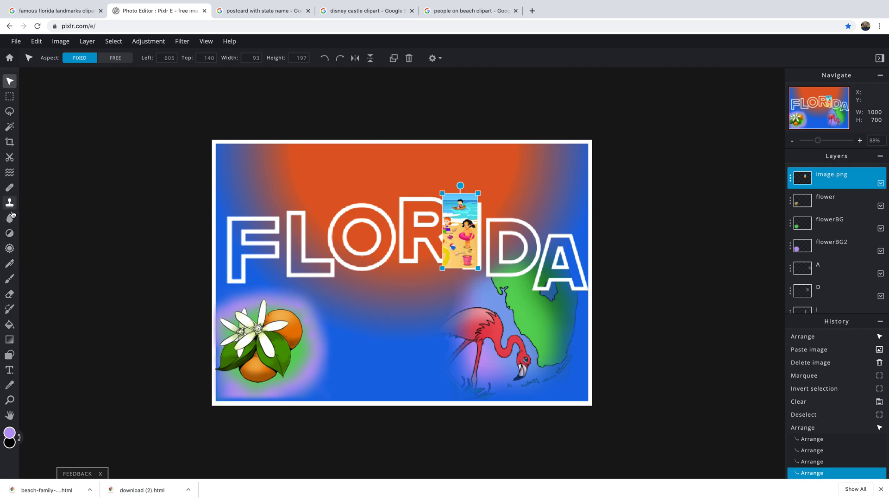
Erase the parts of the beach strip that spill outside the letter I, using a hard-edged 47 px eraser.
{"action": "left_click", "coordinate": [10, 294]}
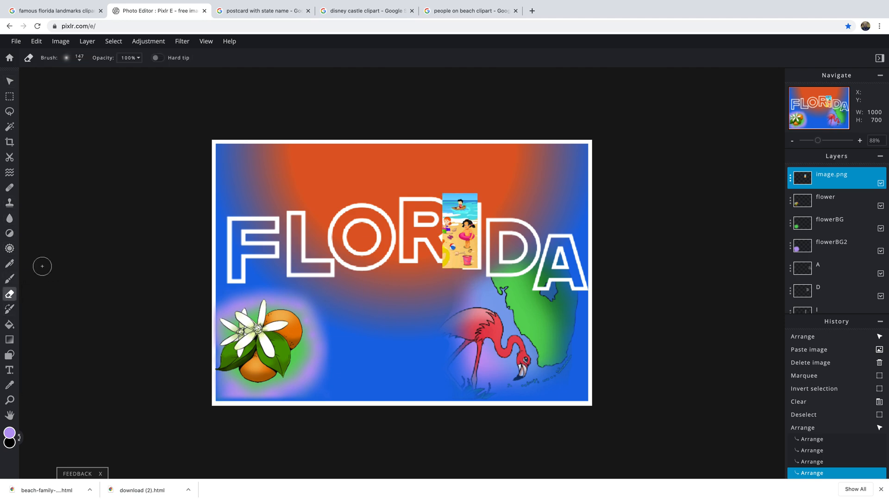
{"action": "left_click", "coordinate": [67, 59]}
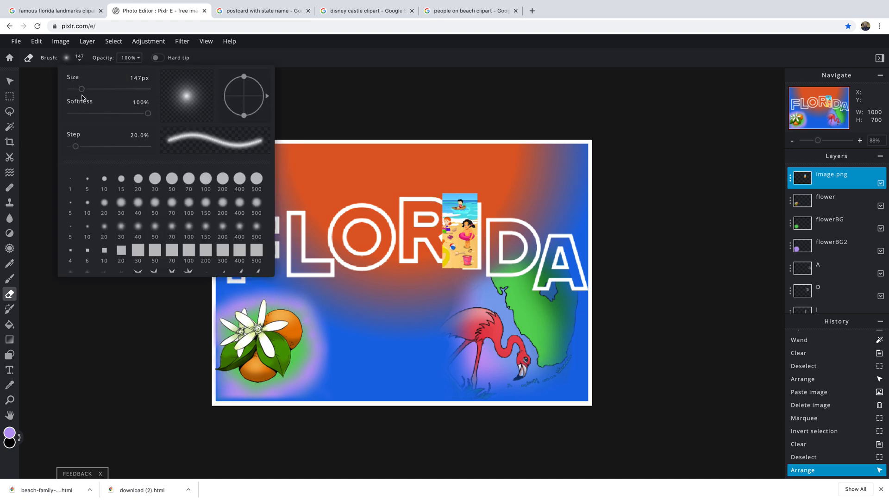
{"action": "left_click_drag", "start_coordinate": [82, 92], "coordinate": [75, 91]}
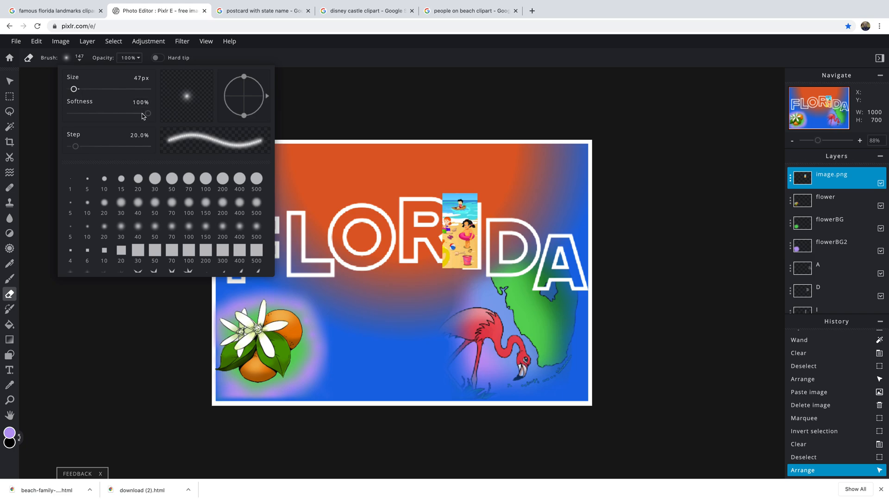
{"action": "left_click_drag", "start_coordinate": [148, 114], "coordinate": [67, 115]}
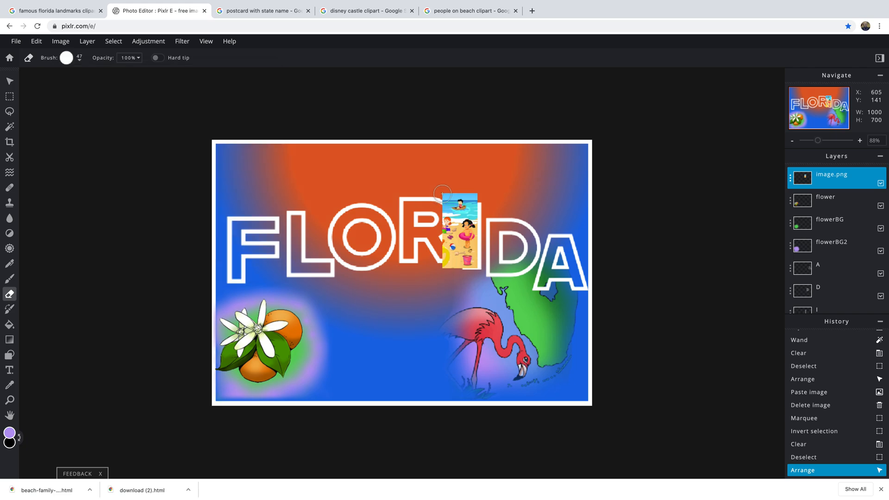
{"action": "mouse_move", "coordinate": [438, 213]}
{"action": "left_mouse_down"}
{"action": "mouse_move", "coordinate": [438, 278]}
{"action": "mouse_move", "coordinate": [447, 267]}
{"action": "mouse_move", "coordinate": [445, 191]}
{"action": "mouse_move", "coordinate": [447, 273]}
{"action": "mouse_move", "coordinate": [450, 185]}
{"action": "mouse_move", "coordinate": [483, 188]}
{"action": "mouse_move", "coordinate": [453, 194]}
{"action": "mouse_move", "coordinate": [482, 196]}
{"action": "mouse_move", "coordinate": [456, 196]}
{"action": "mouse_move", "coordinate": [490, 196]}
{"action": "mouse_move", "coordinate": [445, 196]}
{"action": "left_mouse_up"}
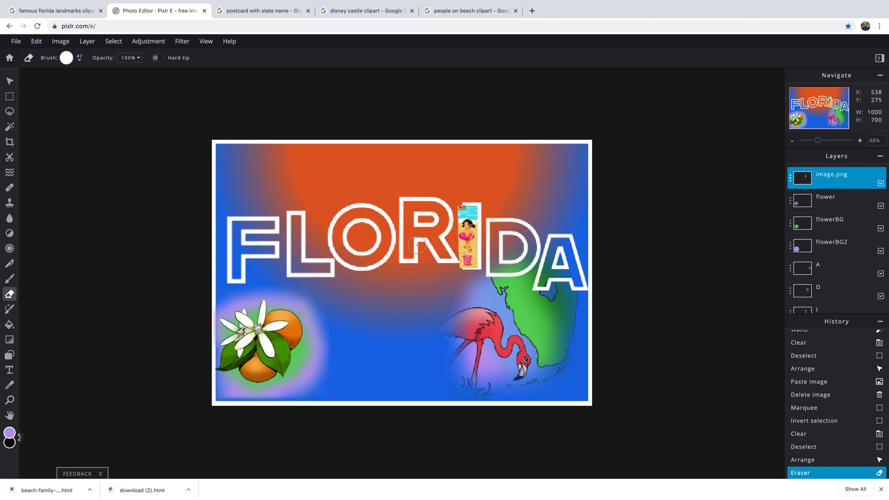
{"action": "mouse_move", "coordinate": [451, 275]}
{"action": "left_mouse_down"}
{"action": "mouse_move", "coordinate": [452, 199]}
{"action": "mouse_move", "coordinate": [457, 276]}
{"action": "mouse_move", "coordinate": [455, 208]}
{"action": "left_mouse_up"}
{"action": "left_click", "coordinate": [437, 271]}
Erase the remaining beach pixels along the lower edge of the letter I with the same eraser.
{"action": "scroll", "coordinate": [436, 271], "scroll_direction": "down", "scroll_amount": 2}
{"action": "scroll", "coordinate": [437, 270], "scroll_direction": "up", "scroll_amount": 5}
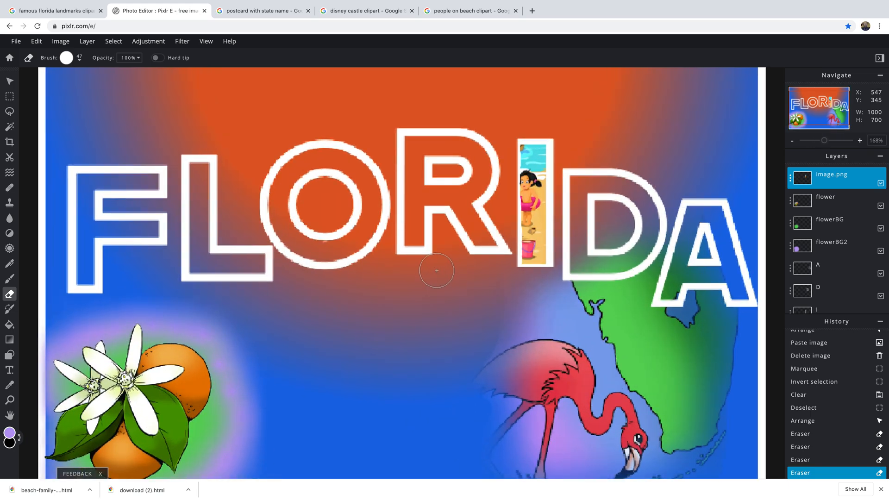
{"action": "scroll", "coordinate": [437, 271], "scroll_direction": "up", "scroll_amount": 3}
{"action": "scroll", "coordinate": [436, 262], "scroll_direction": "down", "scroll_amount": 4}
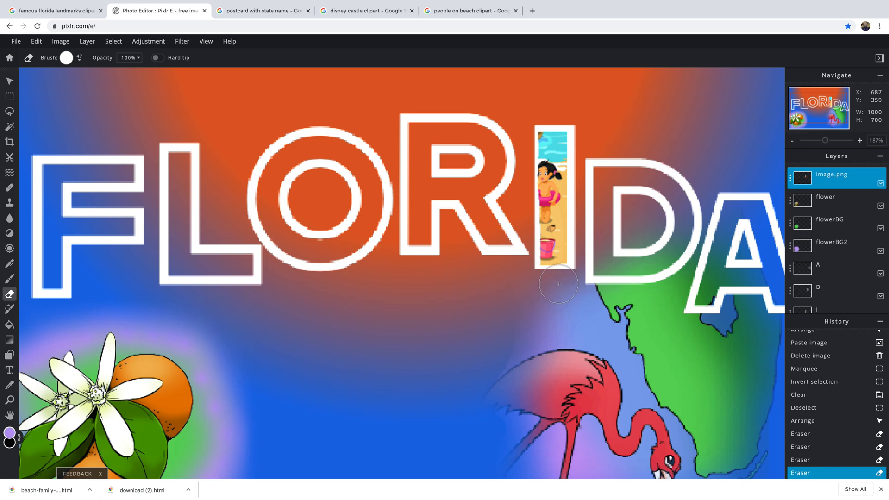
{"action": "left_click_drag", "start_coordinate": [536, 284], "coordinate": [550, 283]}
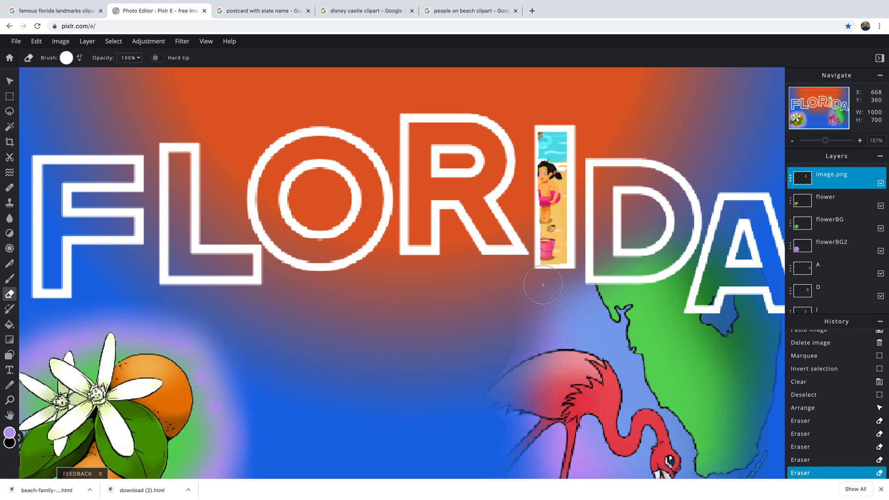
{"action": "left_click_drag", "start_coordinate": [528, 284], "coordinate": [535, 283]}
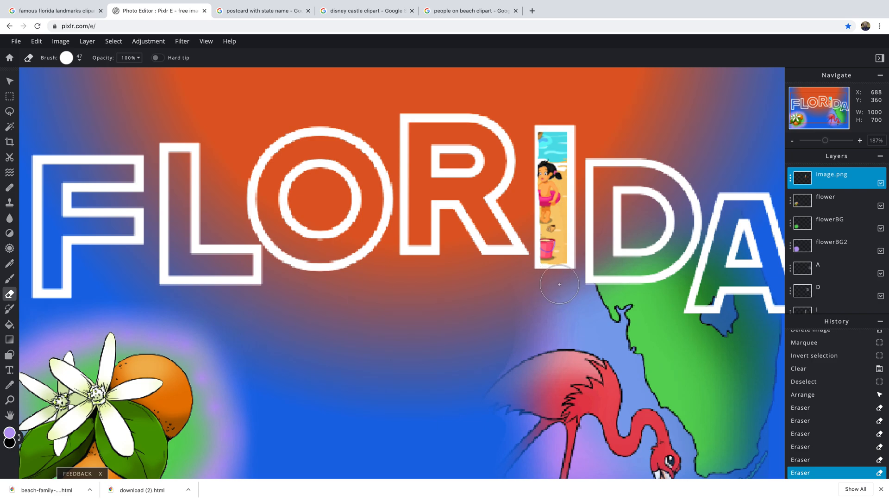
{"action": "left_click_drag", "start_coordinate": [554, 284], "coordinate": [544, 284]}
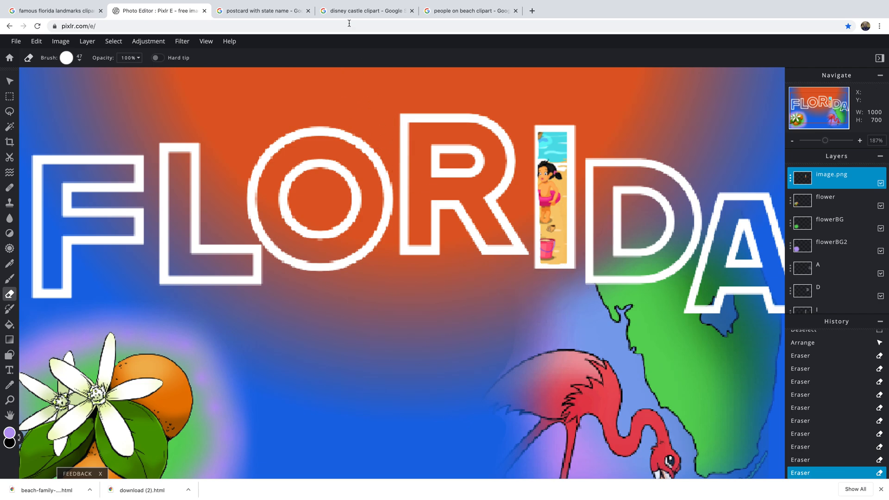
Clear a rectangular selection of about 27 by 195 along the beach strip's left edge to straighten it inside the letter I.
{"action": "left_click", "coordinate": [10, 97]}
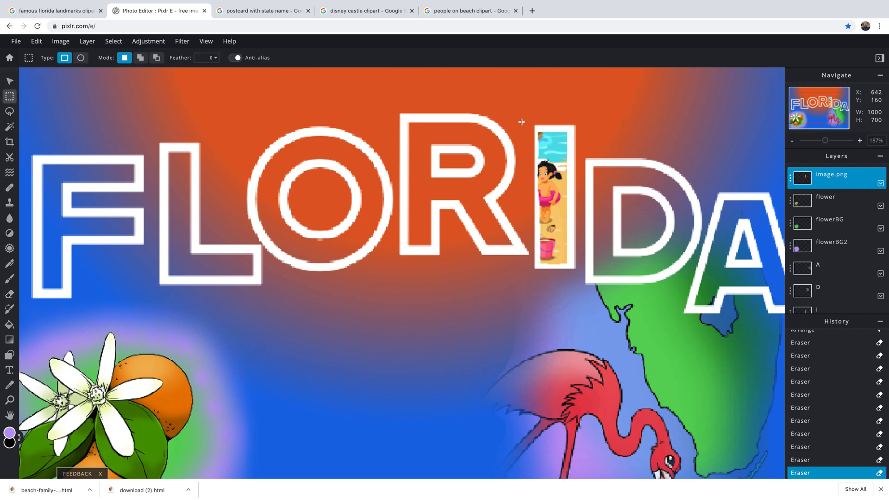
{"action": "left_click_drag", "start_coordinate": [519, 116], "coordinate": [541, 274]}
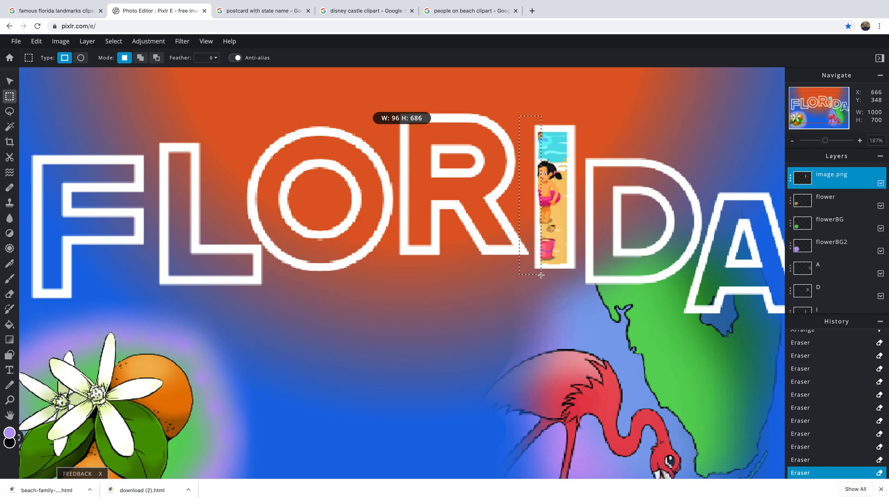
{"action": "left_click_drag", "start_coordinate": [541, 274], "coordinate": [541, 274]}
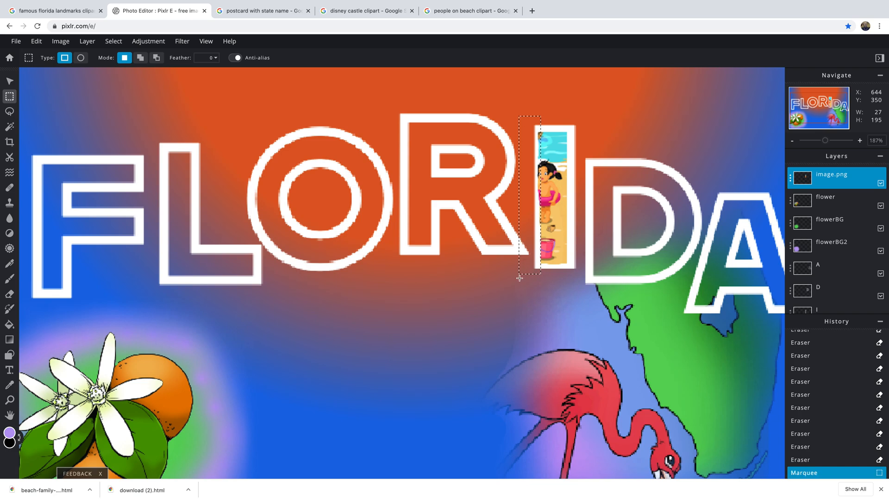
{"action": "key", "text": "Delete"}
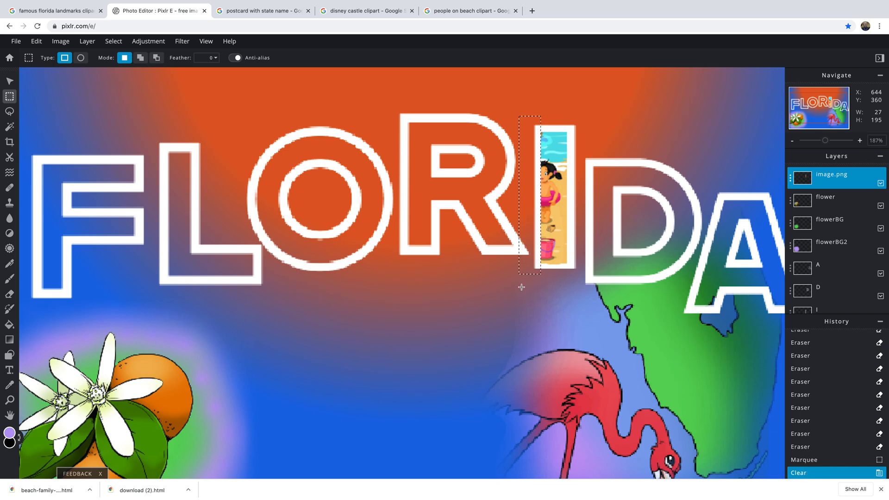
Clear a rectangular selection of about 69 by 57 across the beach strip's bottom edge to square it off.
{"action": "left_click", "coordinate": [498, 293]}
{"action": "left_click_drag", "start_coordinate": [523, 309], "coordinate": [579, 262]}
{"action": "key", "text": "Delete"}
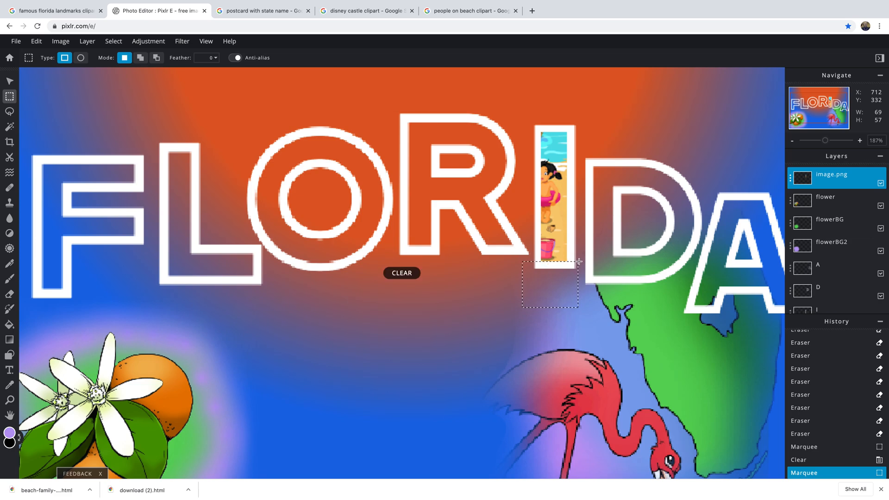
{"action": "key", "text": "Delete"}
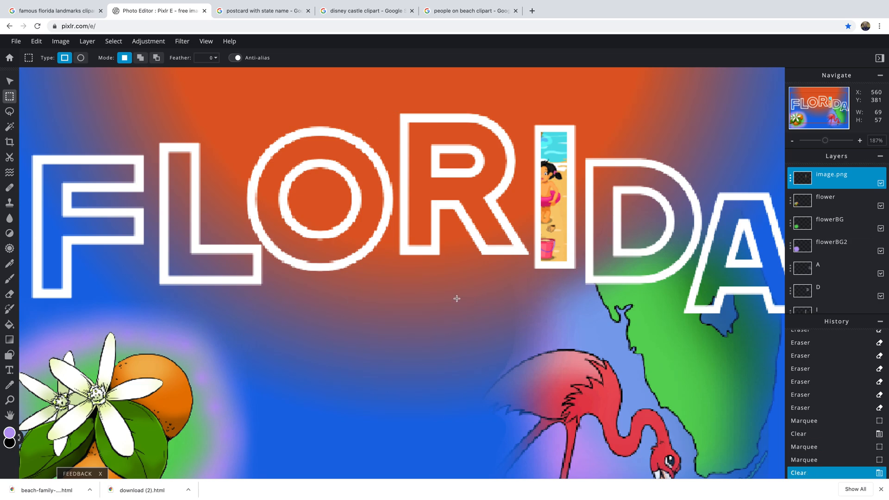
Clear a rectangular selection of about 77 by 51 across the beach strip's top edge, and drop the selection.
{"action": "mouse_move", "coordinate": [515, 93]}
{"action": "left_mouse_down"}
{"action": "mouse_move", "coordinate": [523, 119]}
{"action": "mouse_move", "coordinate": [579, 135]}
{"action": "left_mouse_up"}
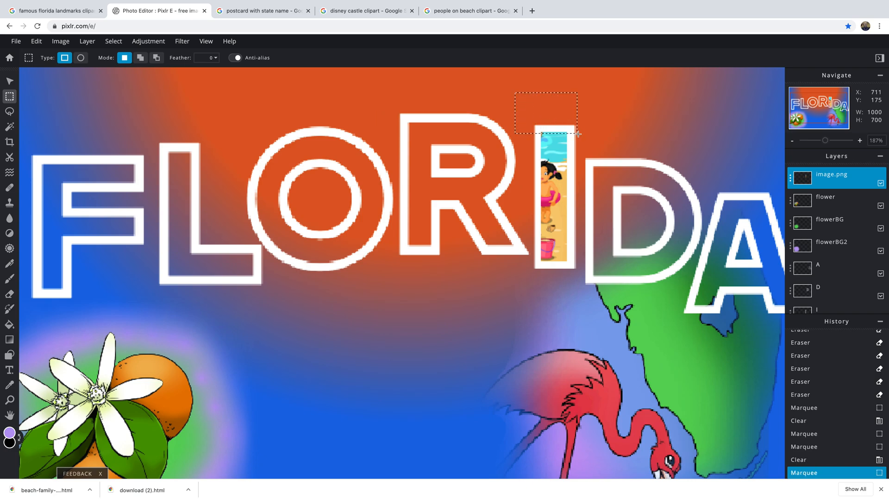
{"action": "key", "text": "Delete"}
{"action": "left_click", "coordinate": [496, 91]}
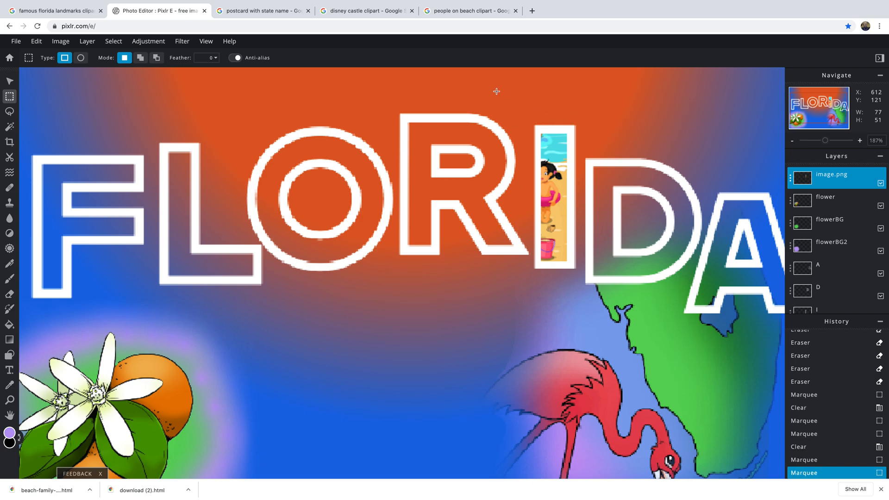
{"action": "scroll", "coordinate": [455, 129], "scroll_direction": "down", "scroll_amount": 6}
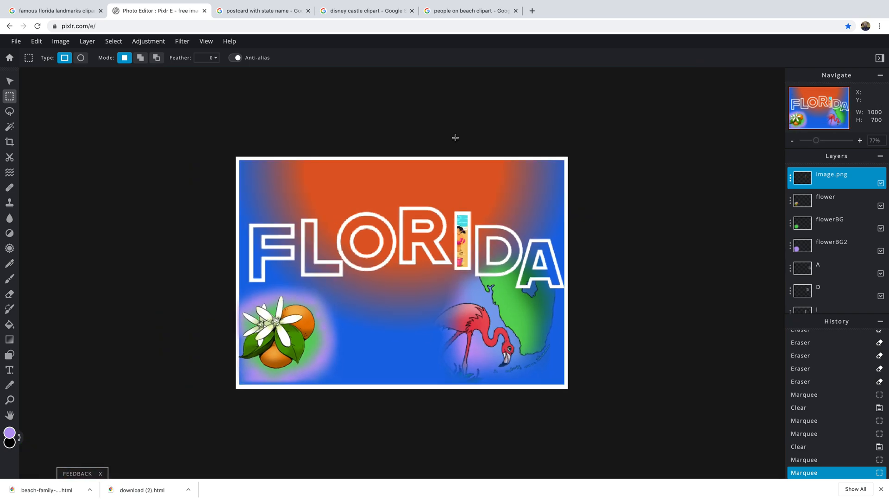
{"action": "scroll", "coordinate": [455, 138], "scroll_direction": "up", "scroll_amount": 3}
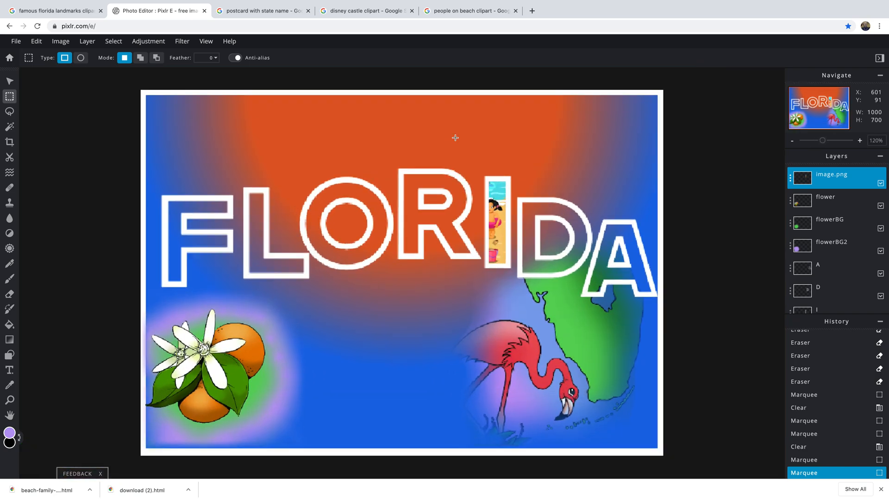
{"action": "scroll", "coordinate": [456, 140], "scroll_direction": "down", "scroll_amount": 2}
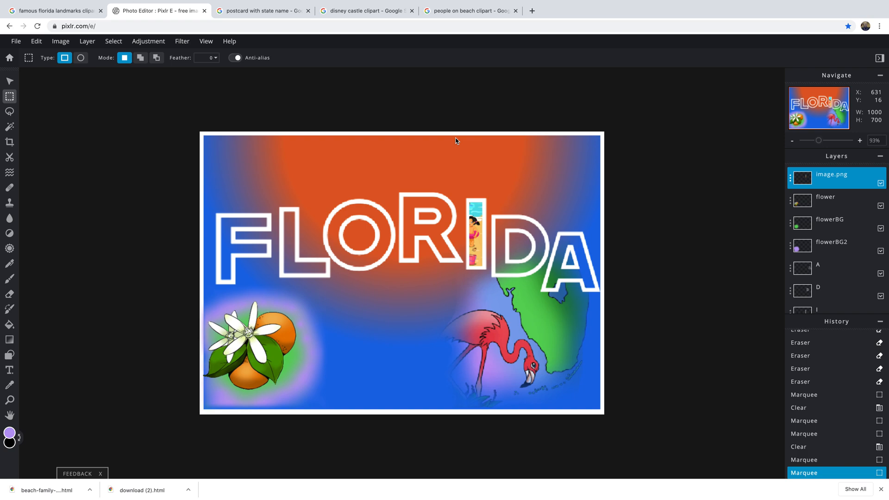